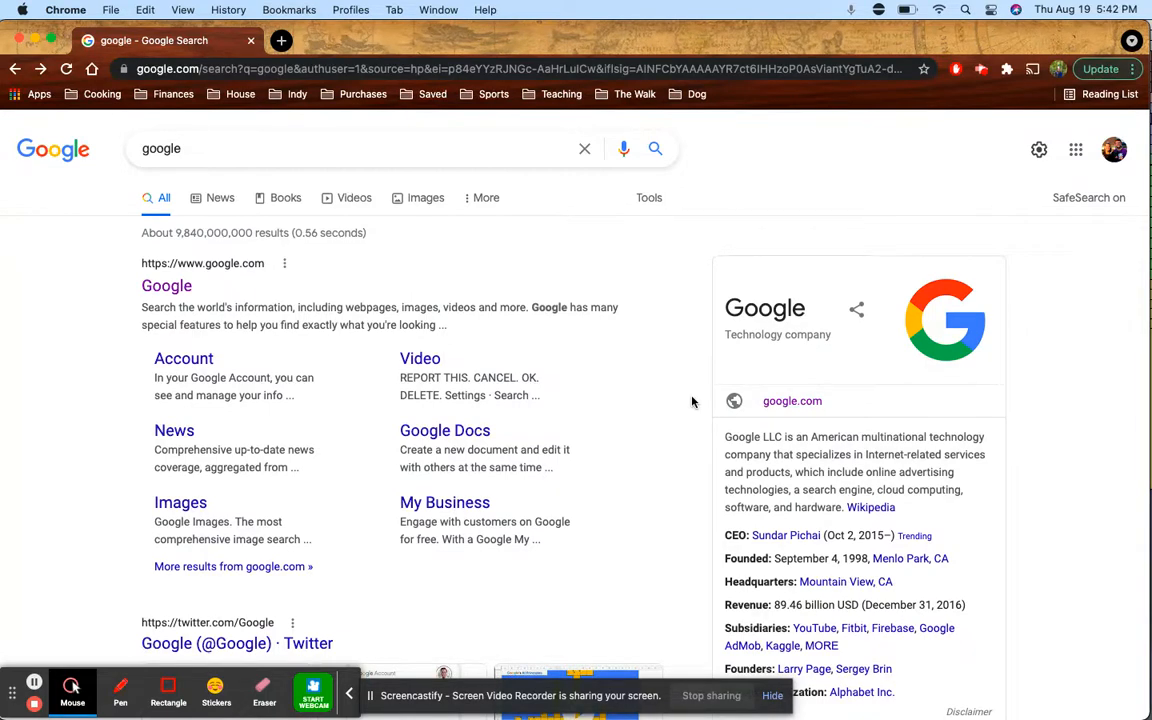
Switch from Google Search to Google Sheets using the Google apps grid
{"action": "left_click", "coordinate": [1077, 149]}
{"action": "left_click", "coordinate": [1101, 293]}
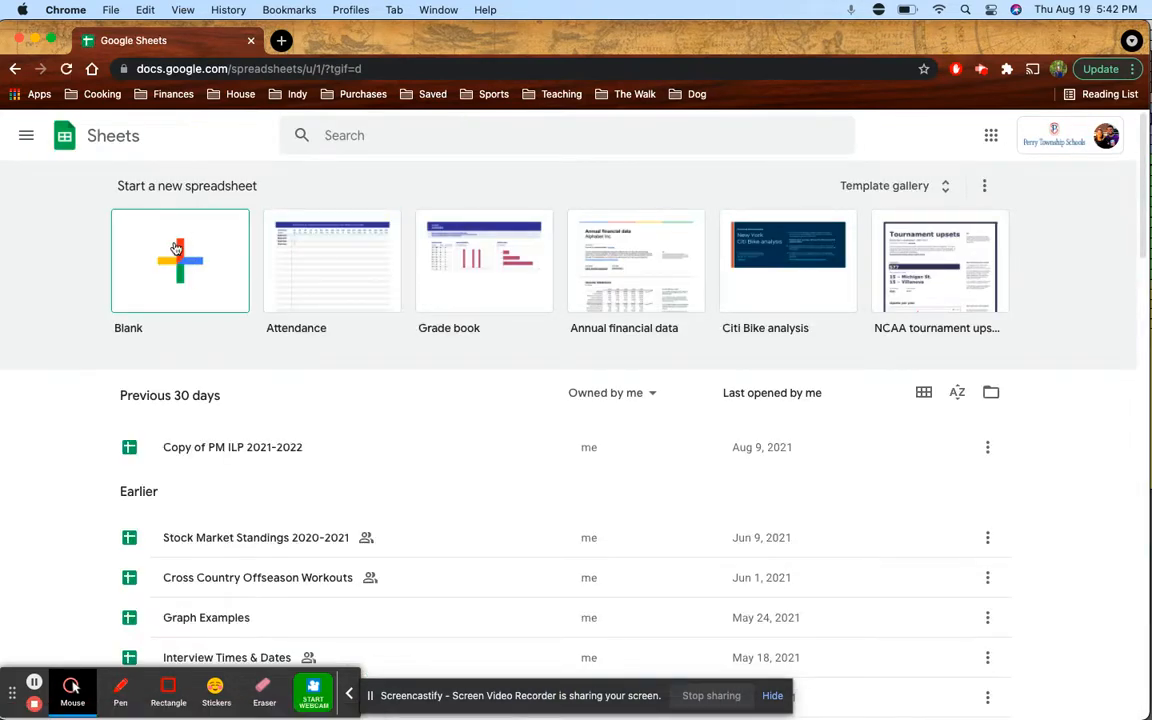
Create a blank spreadsheet and title it 'ESL Survey'
{"action": "left_click", "coordinate": [176, 275]}
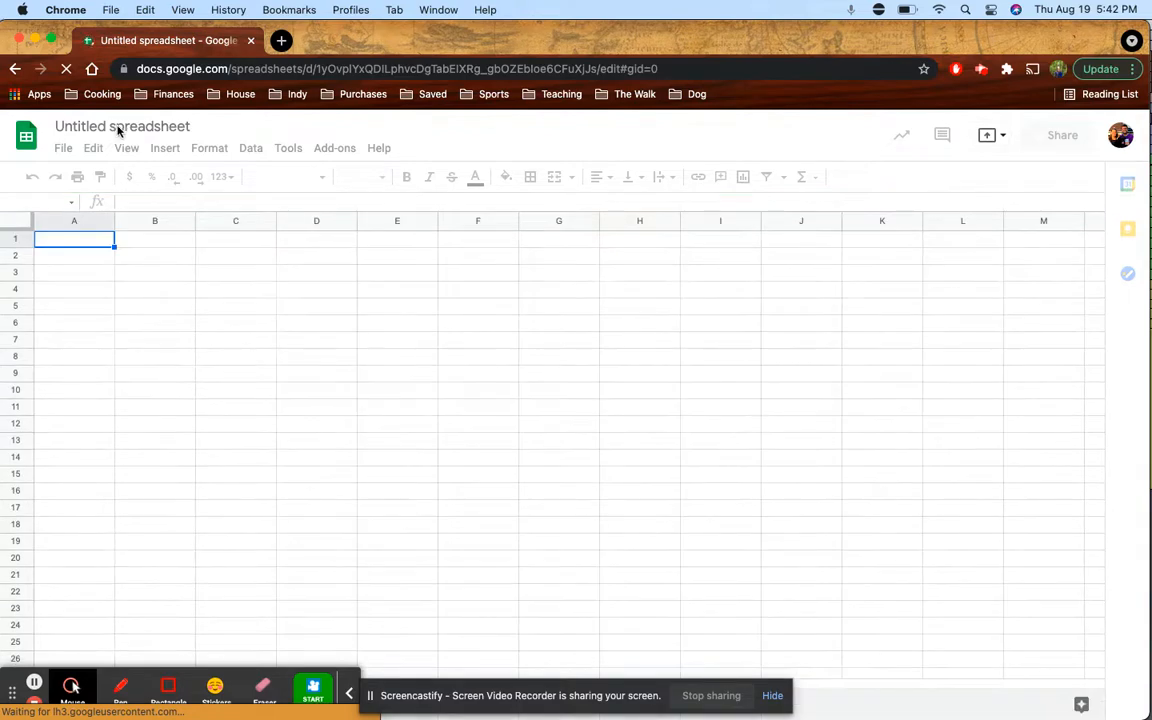
{"action": "left_click", "coordinate": [120, 127]}
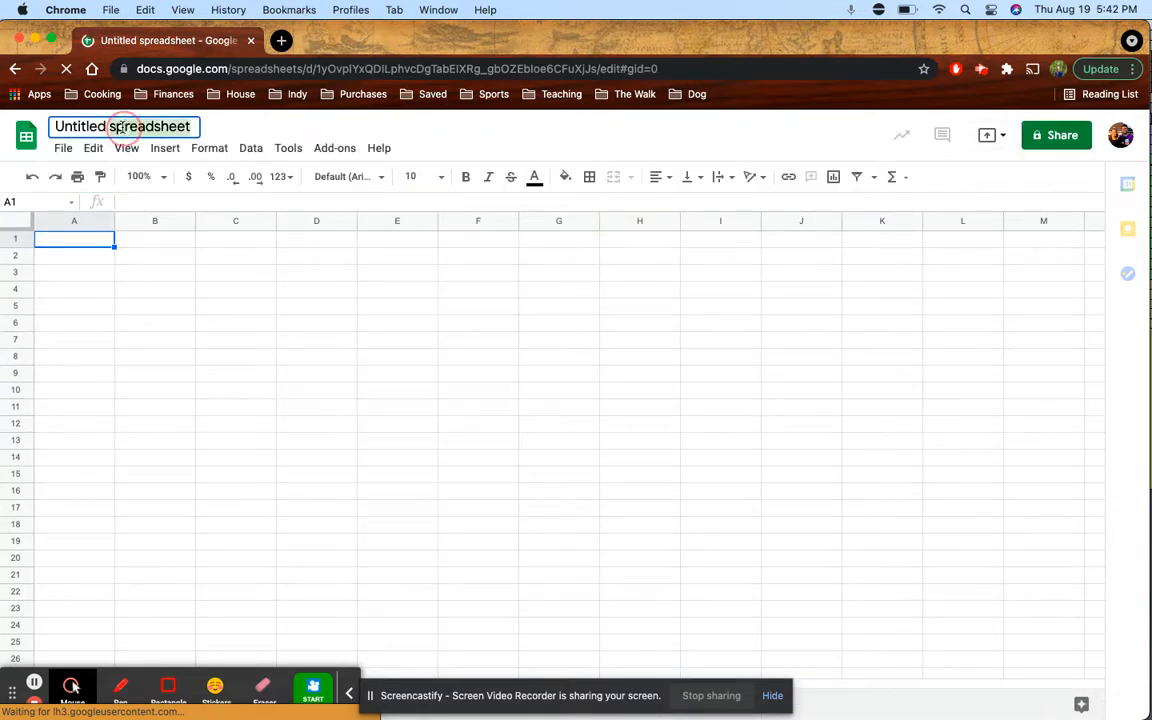
{"action": "type", "text": "E"}
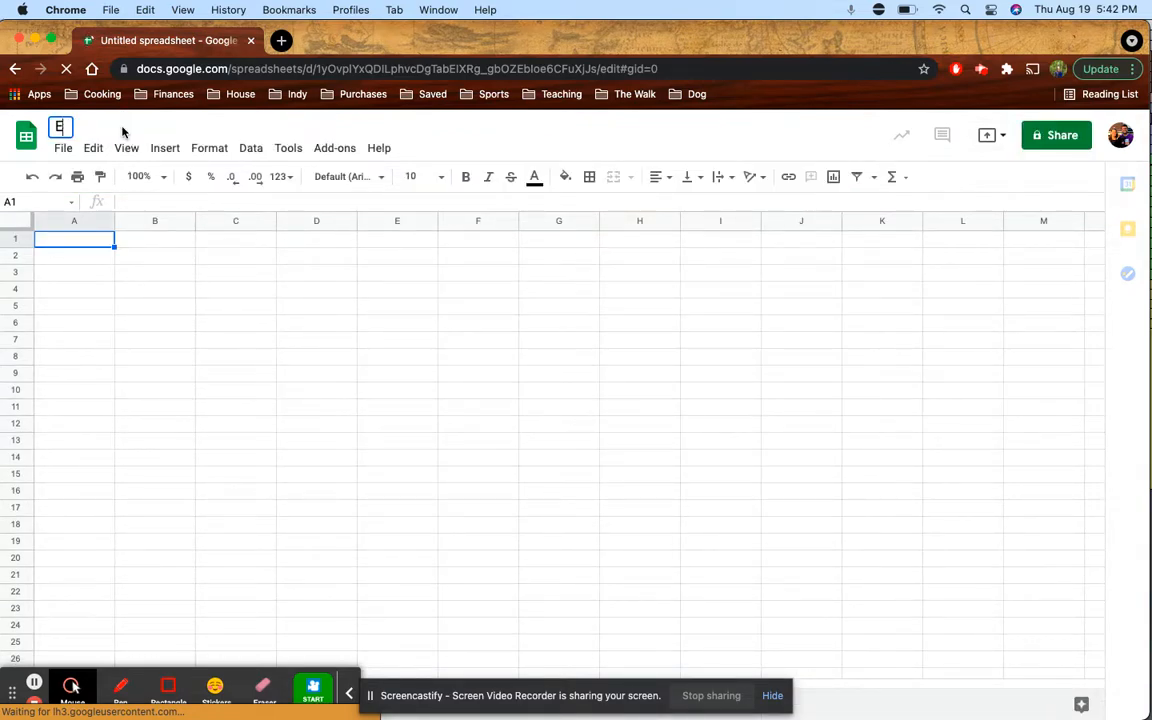
{"action": "type", "text": "SL Survey"}
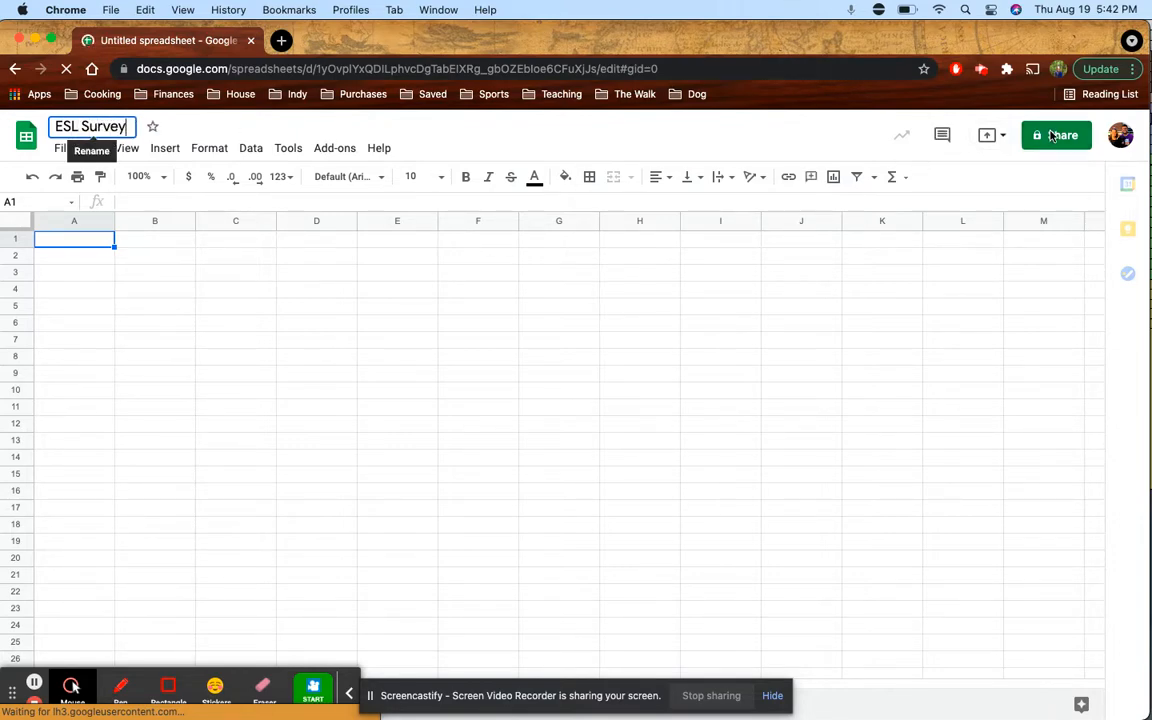
{"action": "key", "text": "Return"}
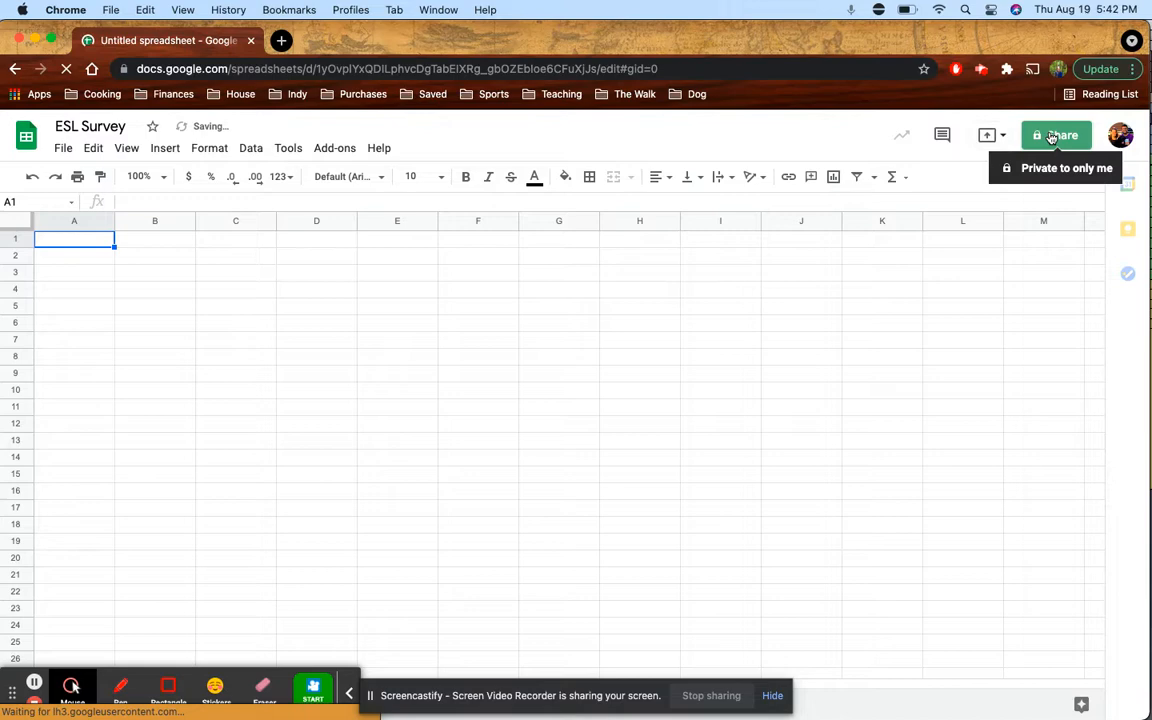
{"action": "left_click", "coordinate": [1052, 136]}
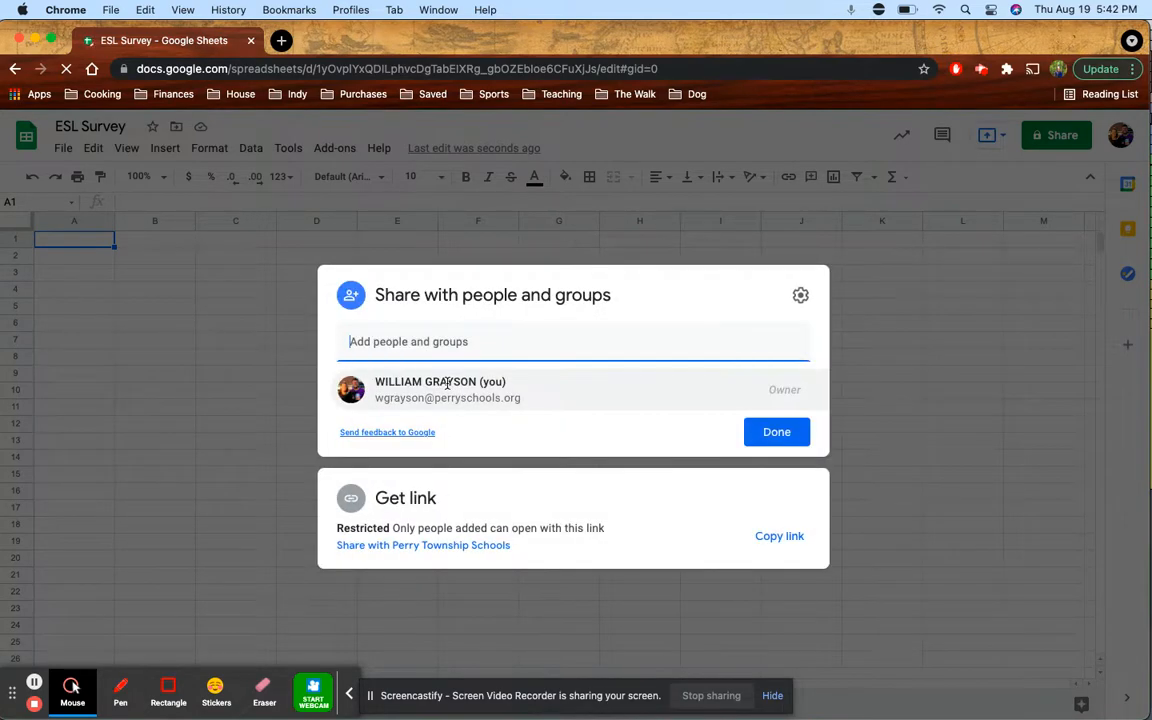
{"action": "type", "text": "wgay"}
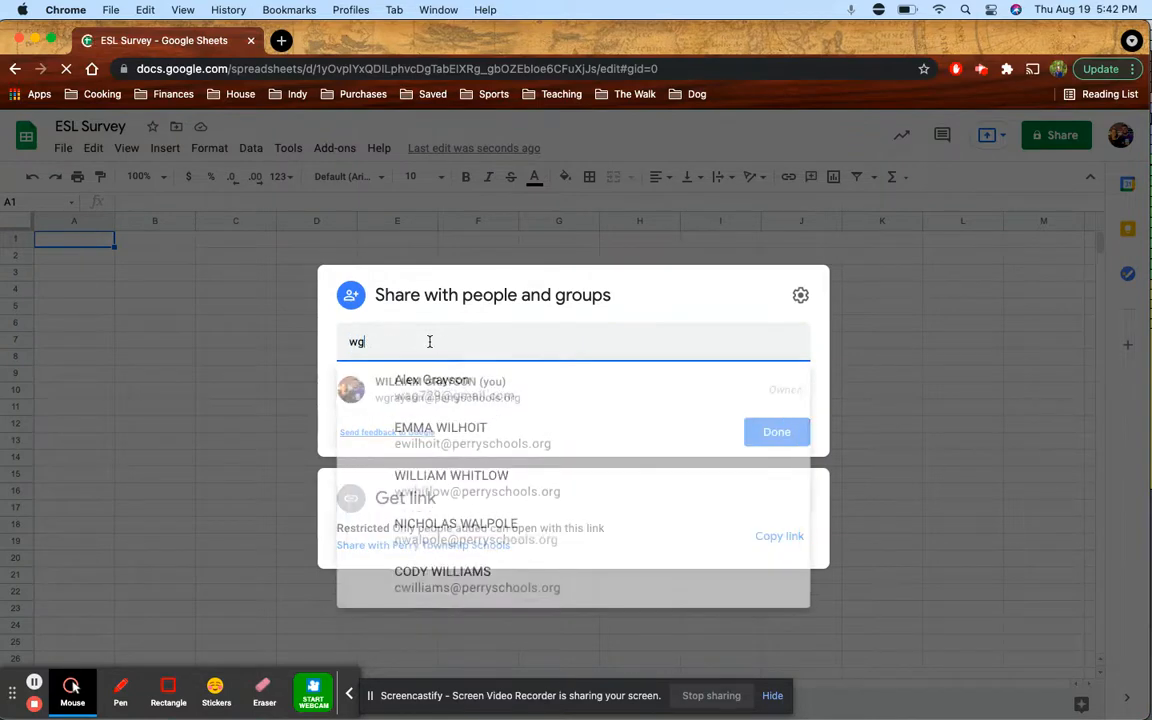
{"action": "key", "text": "BackSpace"}
{"action": "key", "text": "BackSpace"}
{"action": "type", "text": "ra"}
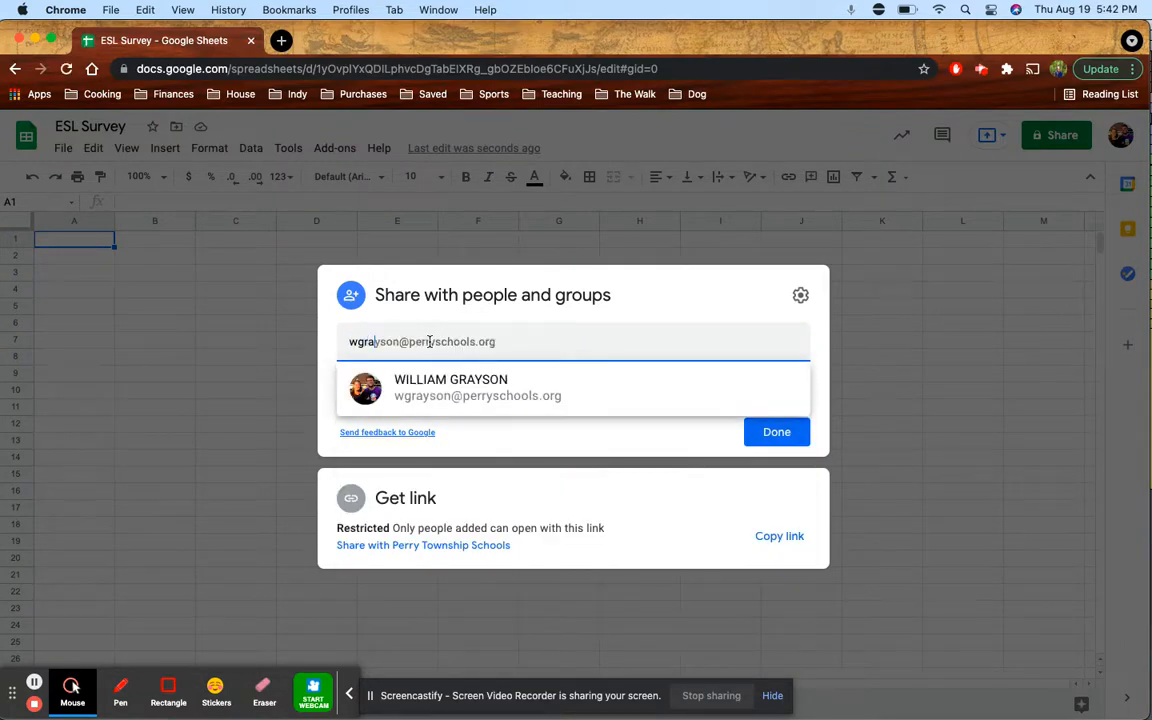
{"action": "left_click", "coordinate": [472, 387]}
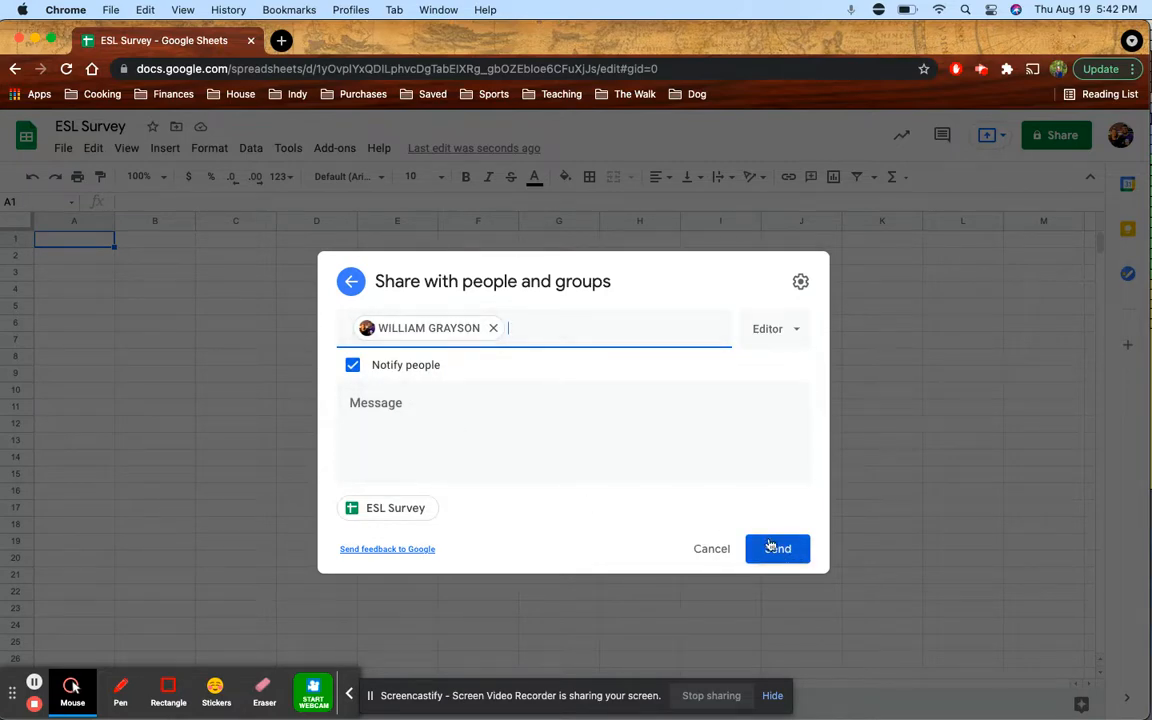
{"action": "left_click", "coordinate": [712, 549]}
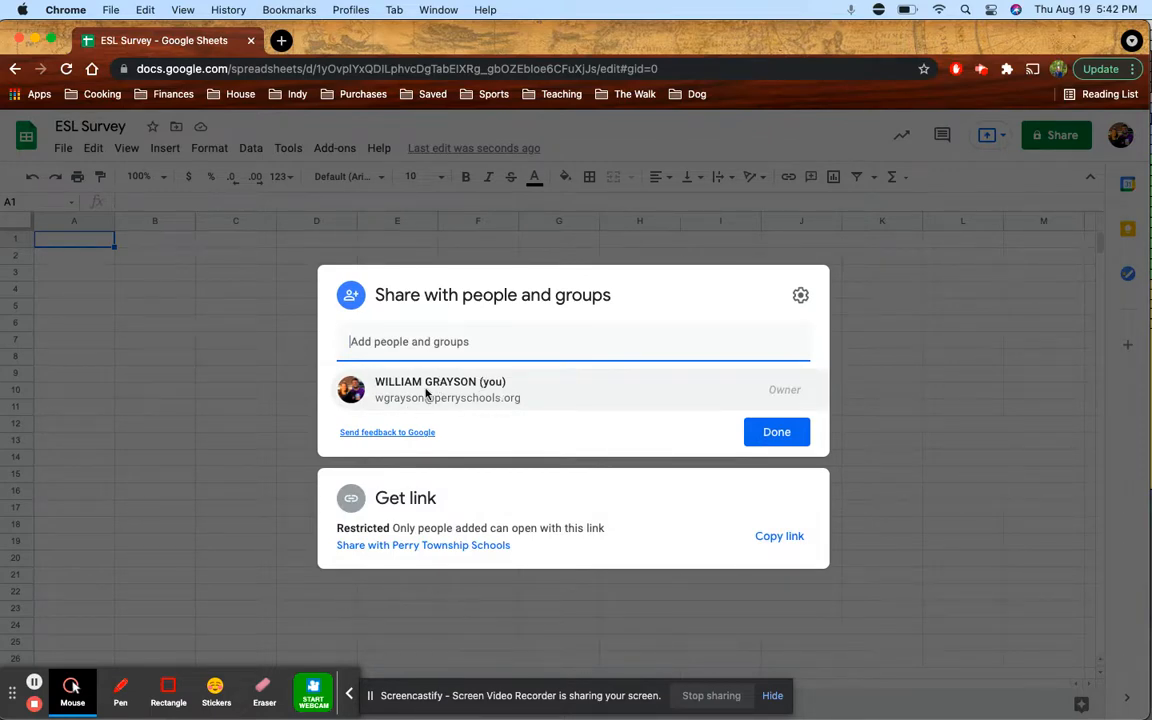
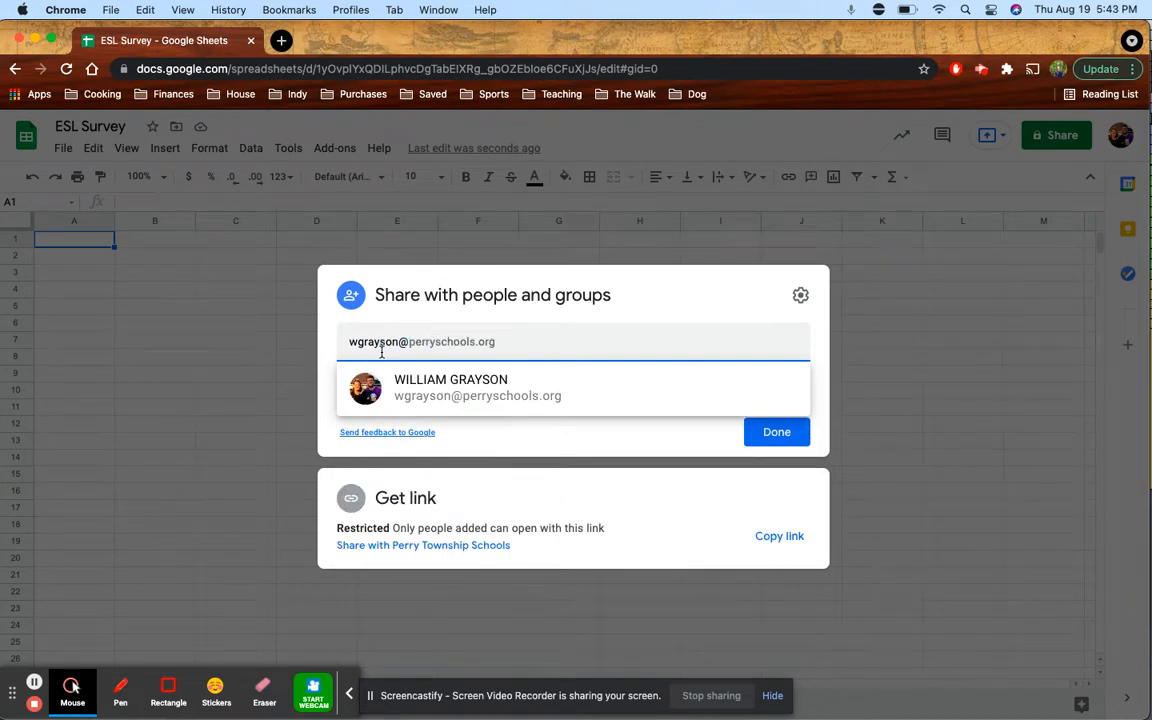
{"action": "key", "text": "Return"}
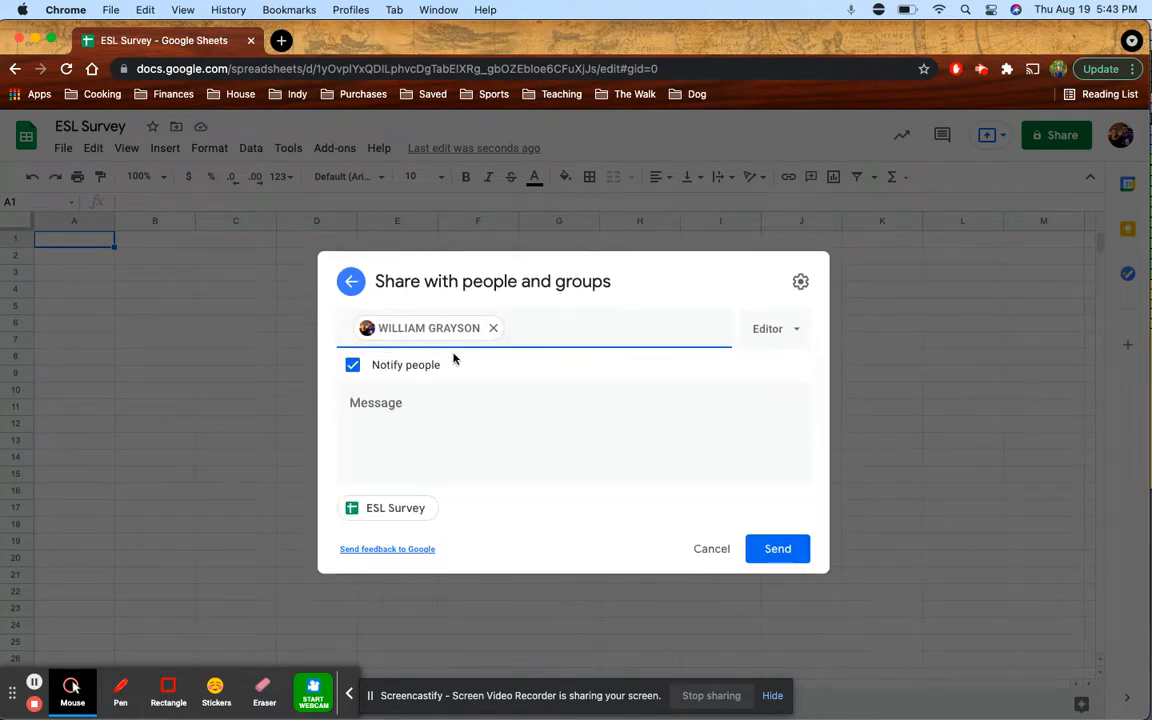
{"action": "left_click", "coordinate": [708, 553]}
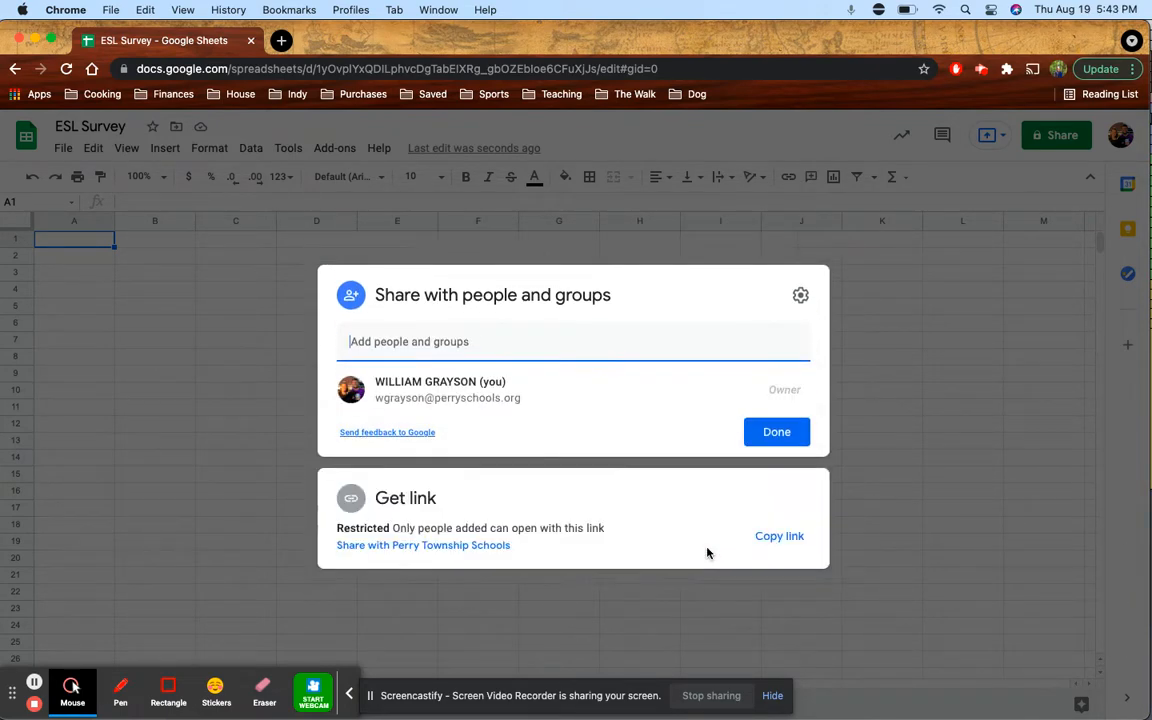
{"action": "left_click", "coordinate": [929, 550]}
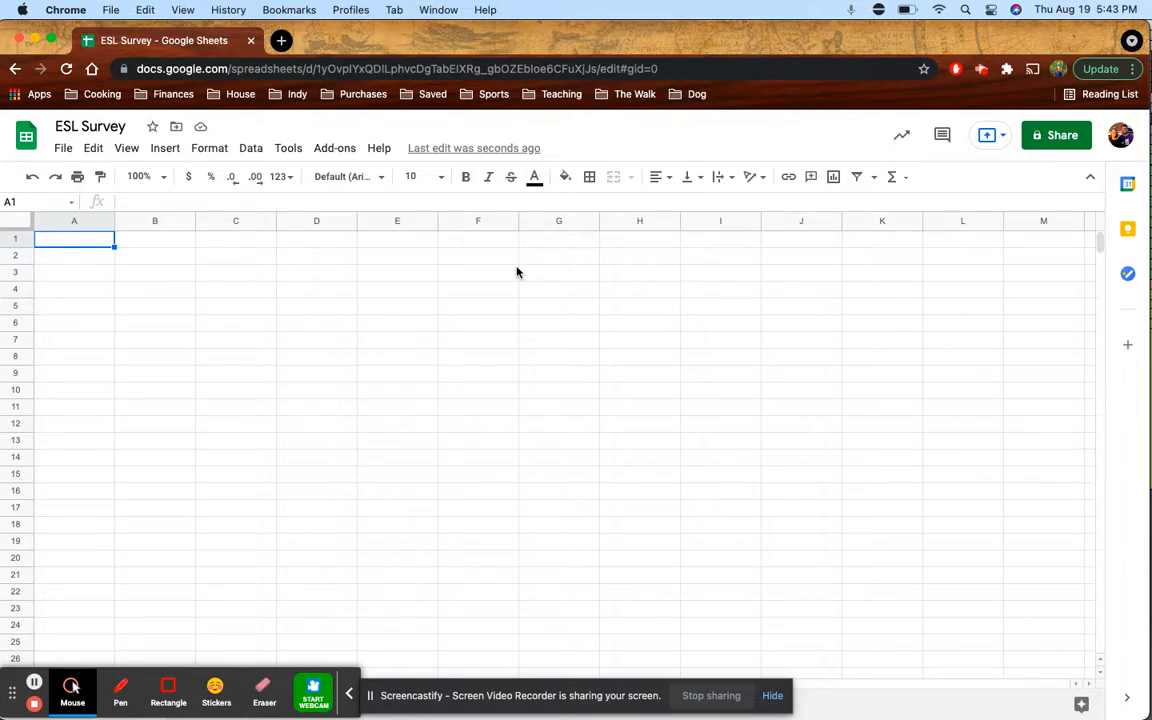
Enter 'What is your favorite flavor of ice cream?' in A1, then move down to A5
{"action": "type", "text": "What is your favorite flavor of ice cream?"}
{"action": "key", "text": "Return"}
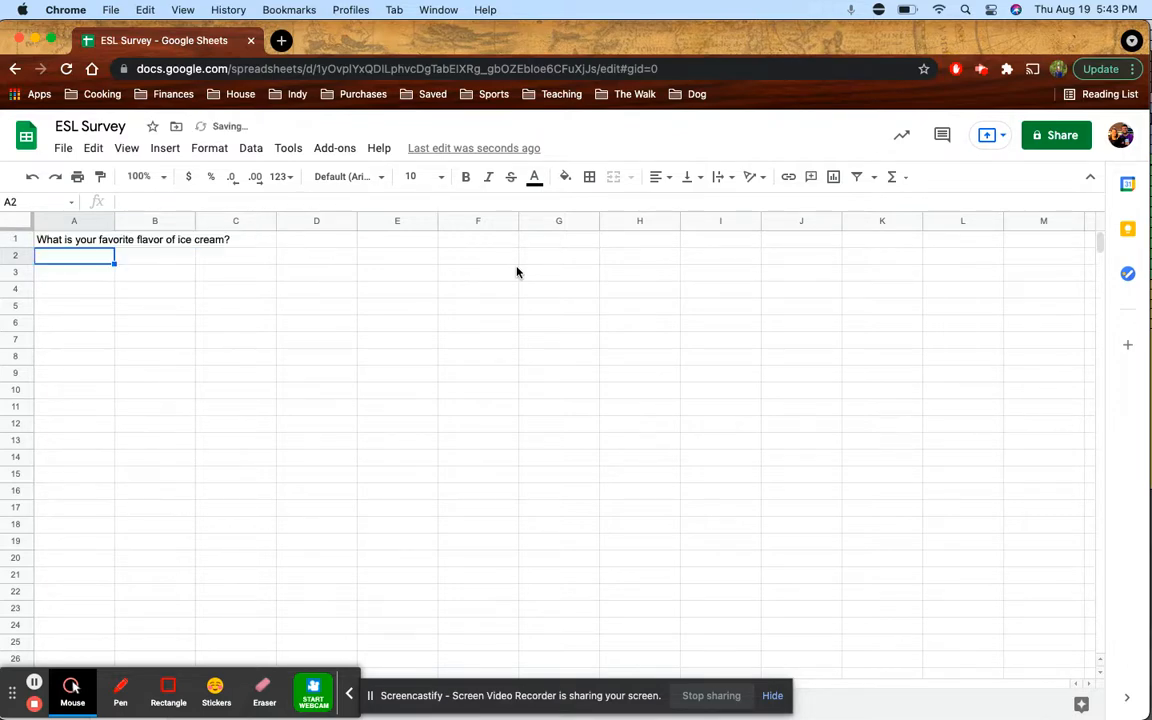
{"action": "key", "text": "Return"}
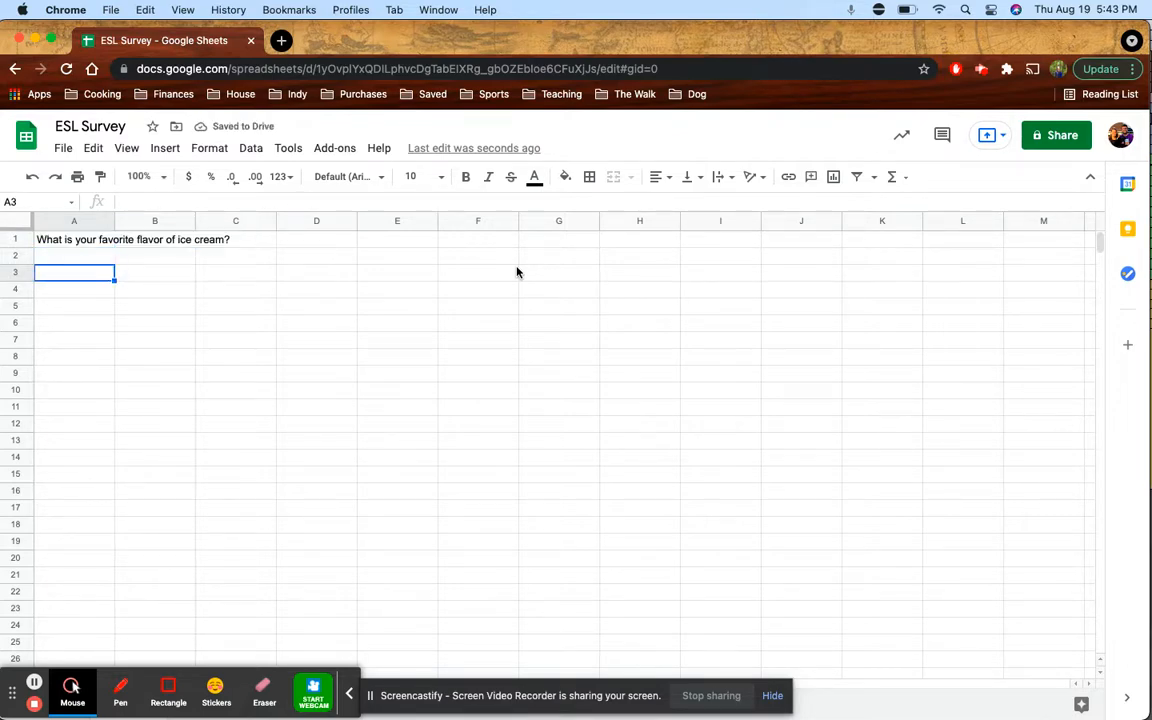
{"action": "key", "text": "Return"}
{"action": "key", "text": "Return"}
{"action": "key", "text": "Up"}
{"action": "key", "text": "Return"}
{"action": "key", "text": "Up"}
{"action": "key", "text": "Down"}
{"action": "key", "text": "Up"}
{"action": "key", "text": "Down"}
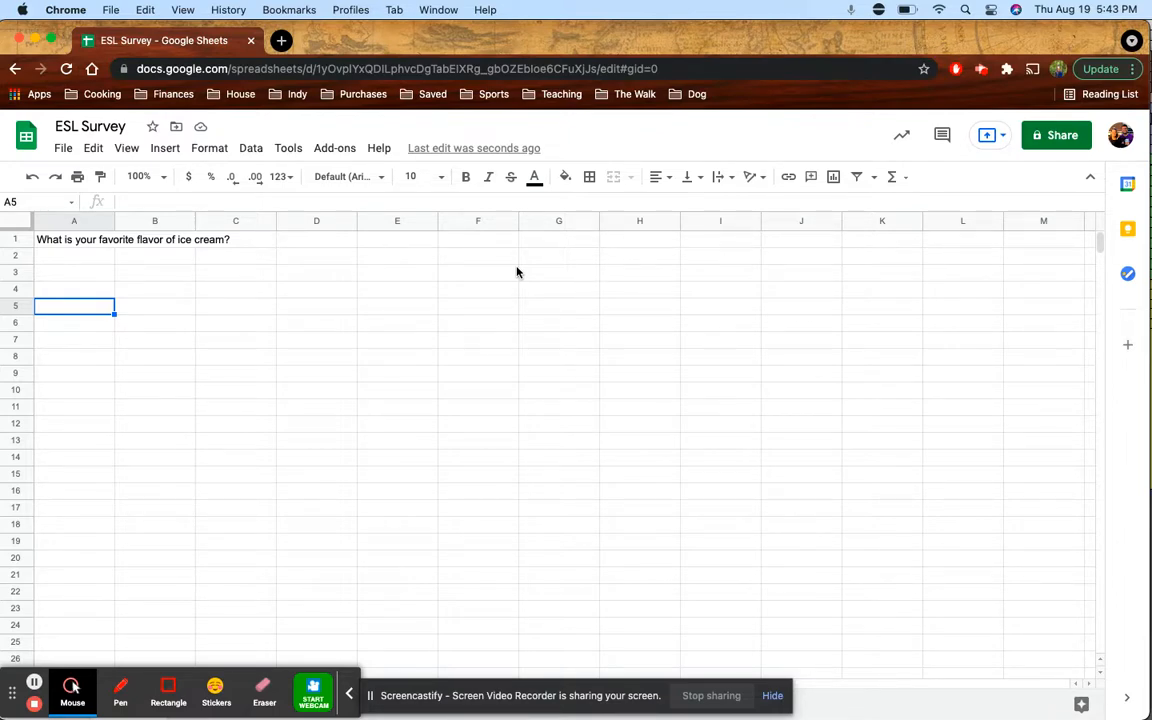
List Vanilla, Chocolate, Strawberry, Peach and Cookie Dough in A5–A9
{"action": "type", "text": "Vanilla"}
{"action": "key", "text": "Return"}
{"action": "type", "text": "Chi"}
{"action": "type", "text": "ocolate"}
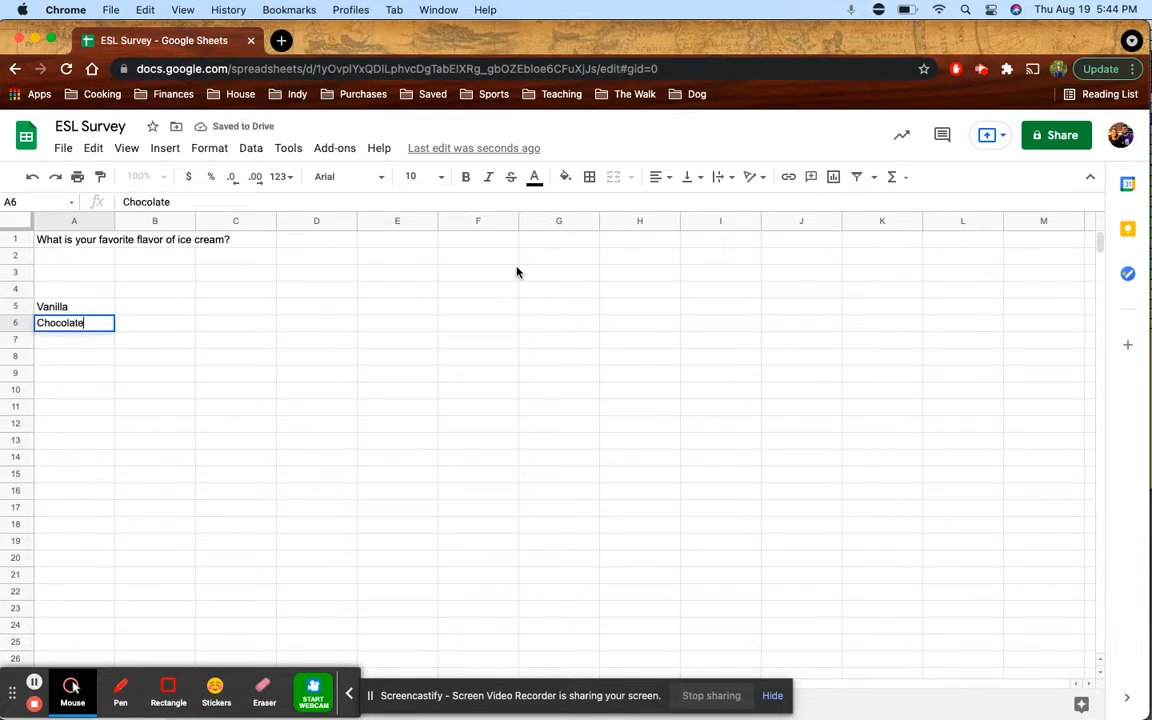
{"action": "key", "text": "Return"}
{"action": "type", "text": "Straw"}
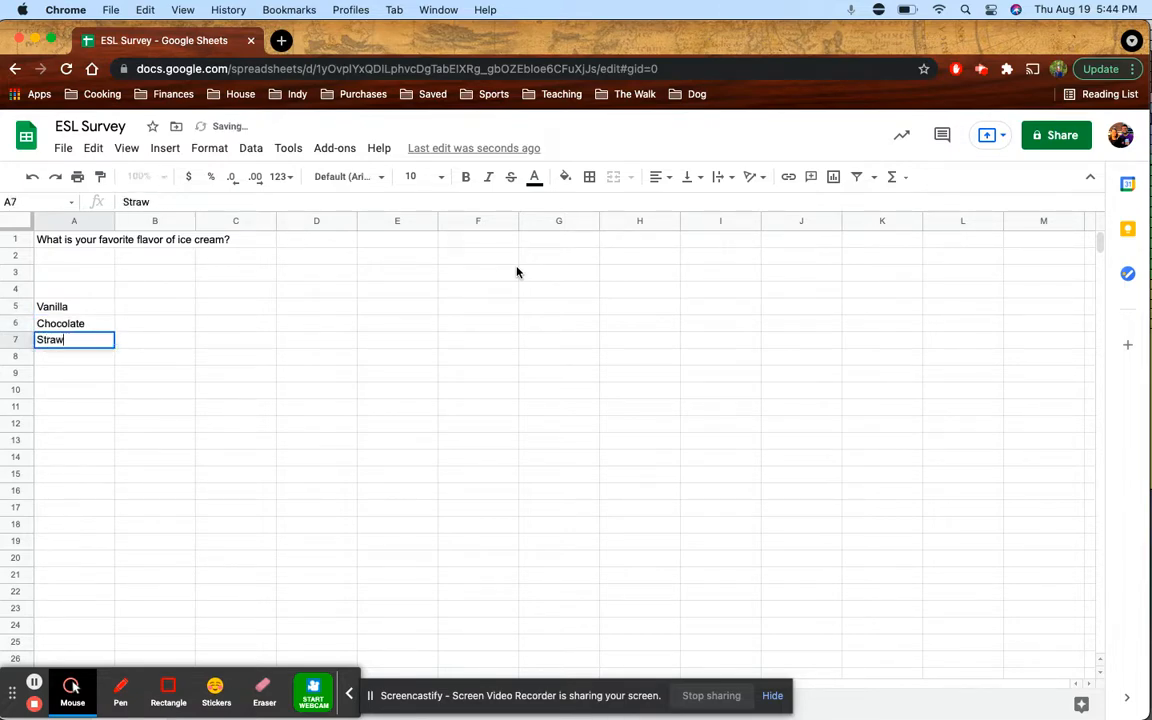
{"action": "type", "text": "berry"}
{"action": "key", "text": "Return"}
{"action": "type", "text": "Peach"}
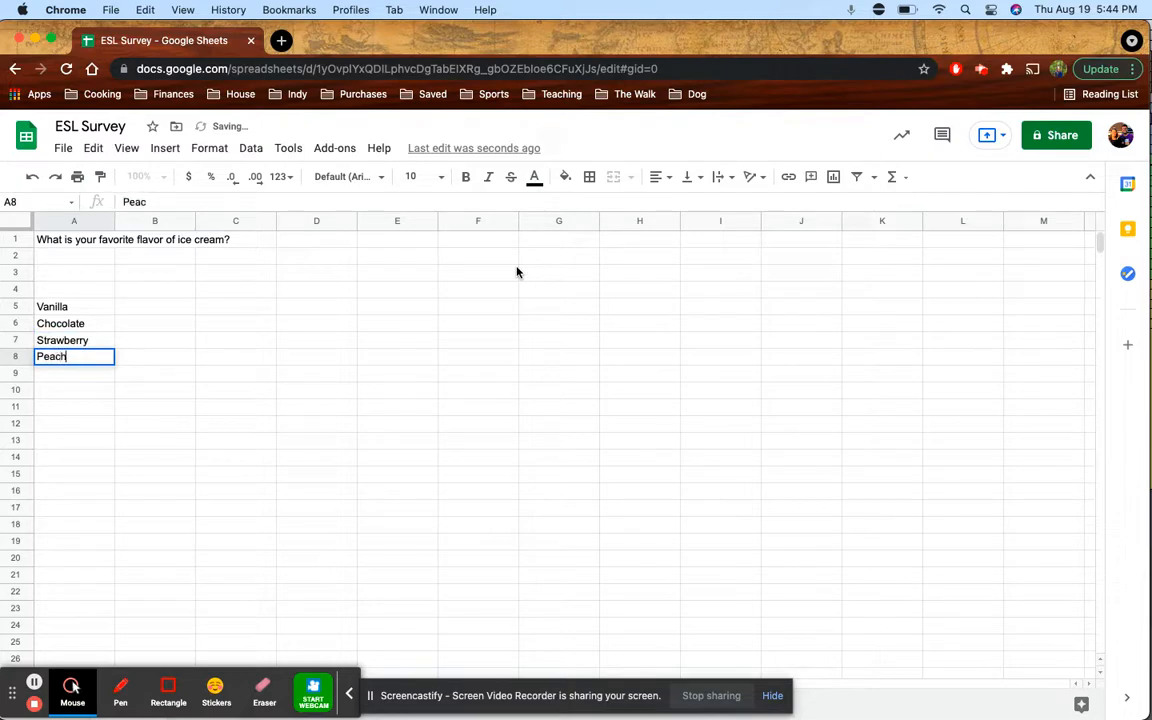
{"action": "key", "text": "Return"}
{"action": "type", "text": "Cookie Dough"}
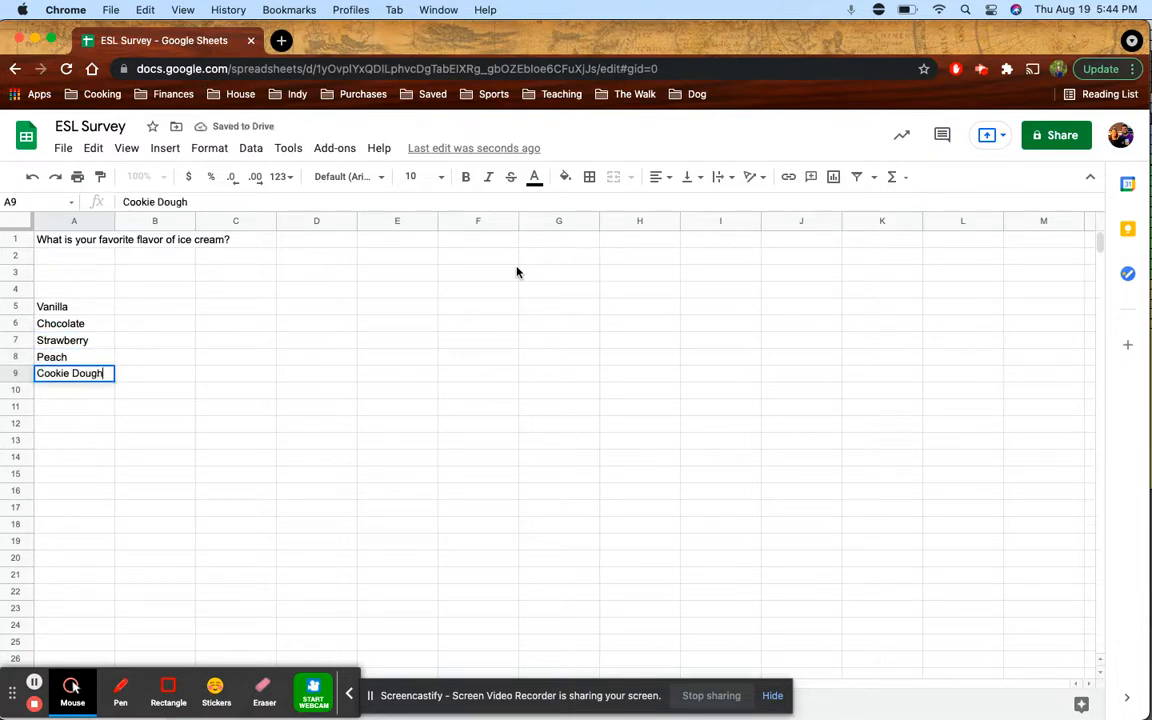
{"action": "key", "text": "Return"}
Add Superman, Mint, Graham Cracker and Coffee in A10–A13
{"action": "type", "text": "Superman"}
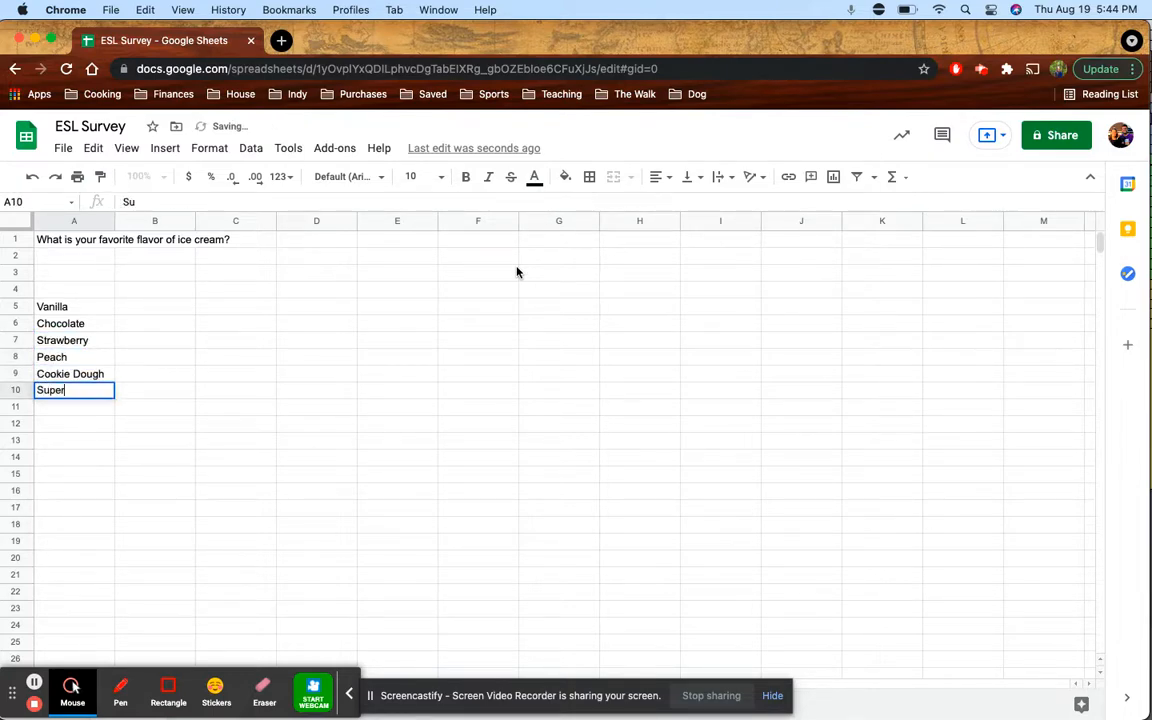
{"action": "key", "text": "Return"}
{"action": "type", "text": "Mint"}
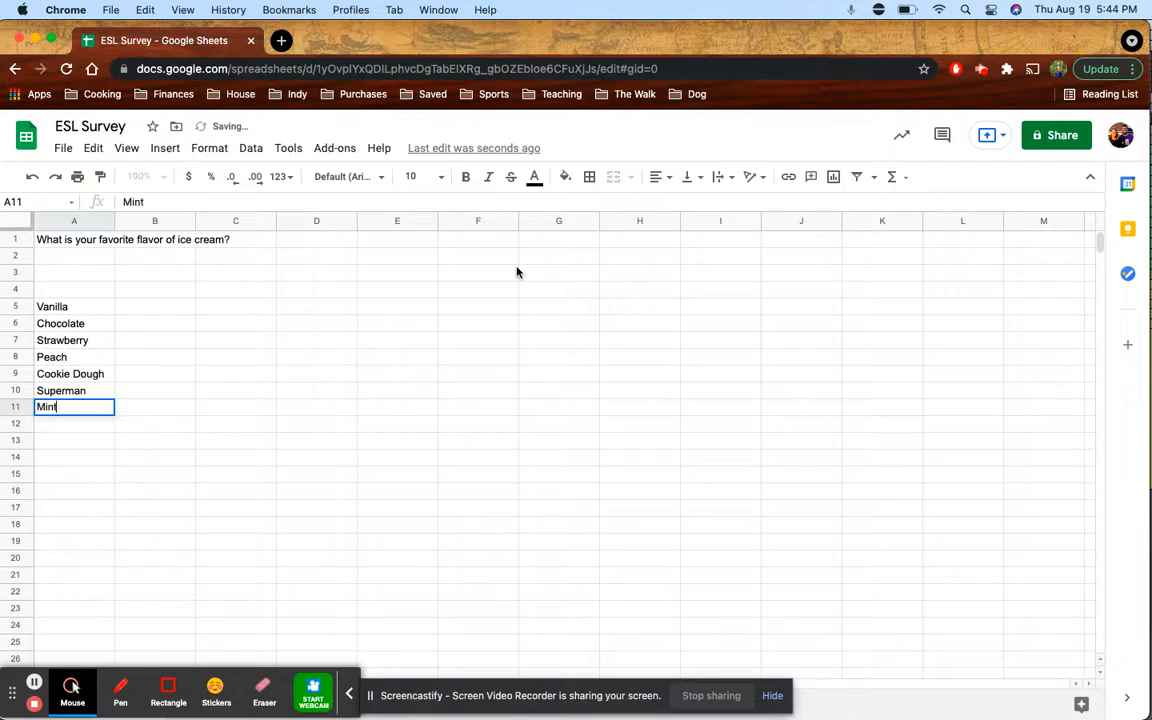
{"action": "key", "text": "Return"}
{"action": "type", "text": "Gra"}
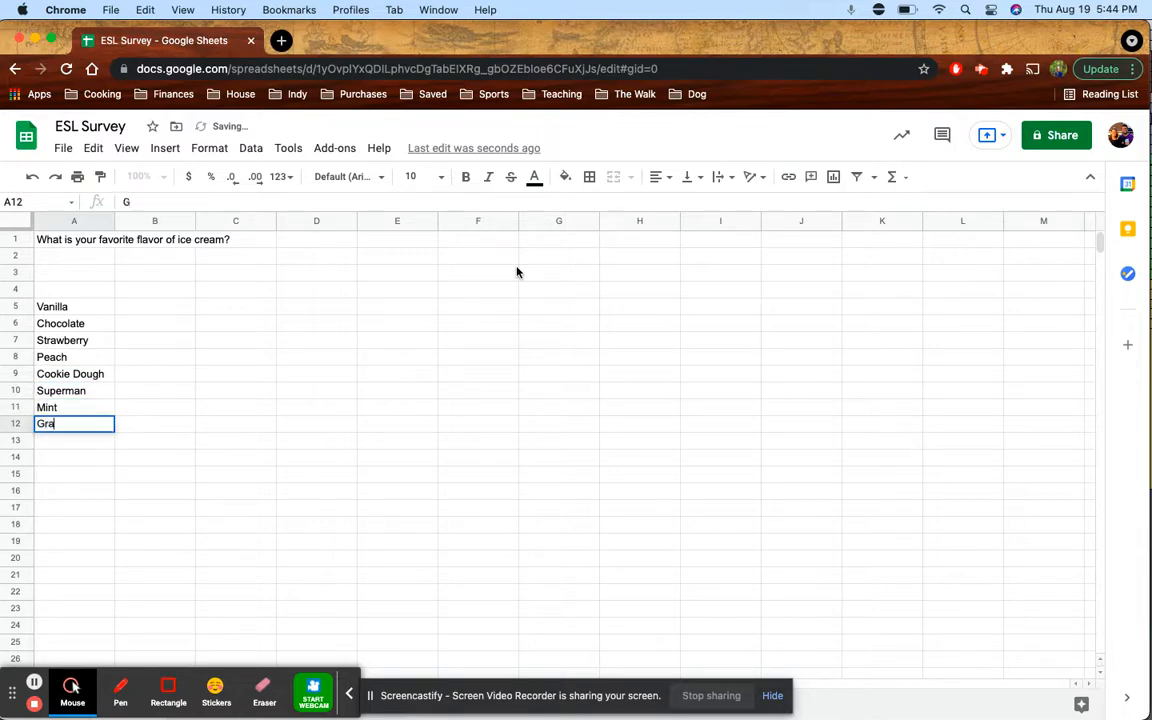
{"action": "type", "text": "ham Cracker"}
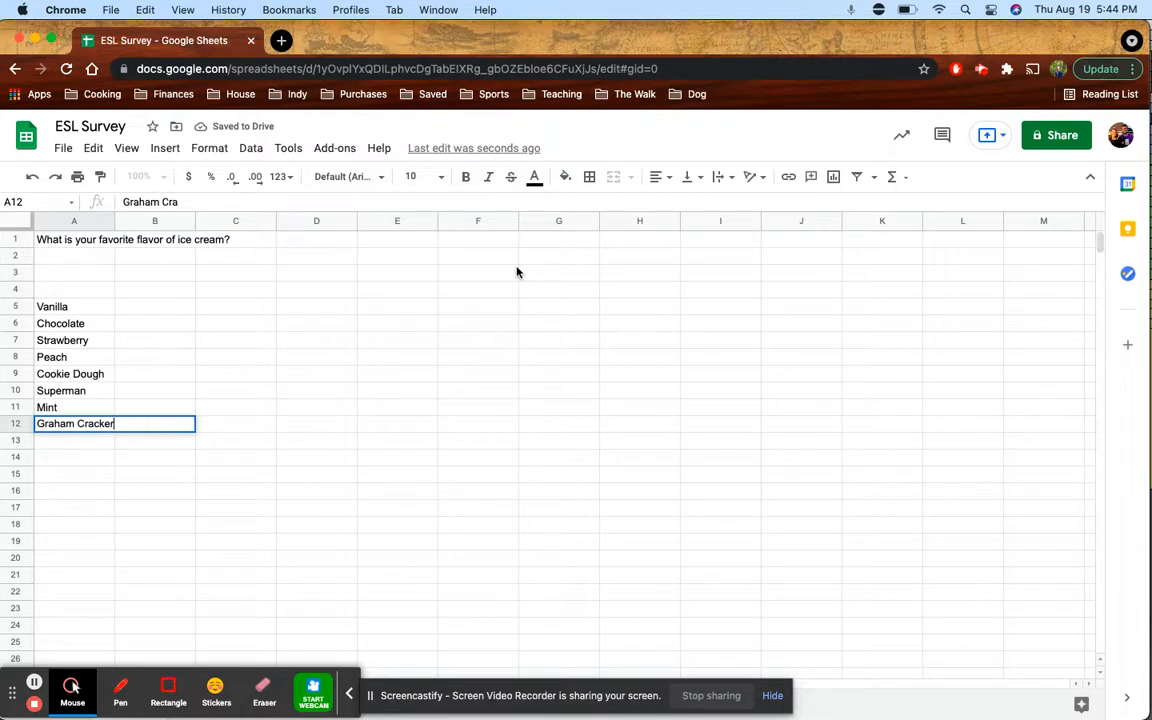
{"action": "key", "text": "Return"}
{"action": "type", "text": "Coffee"}
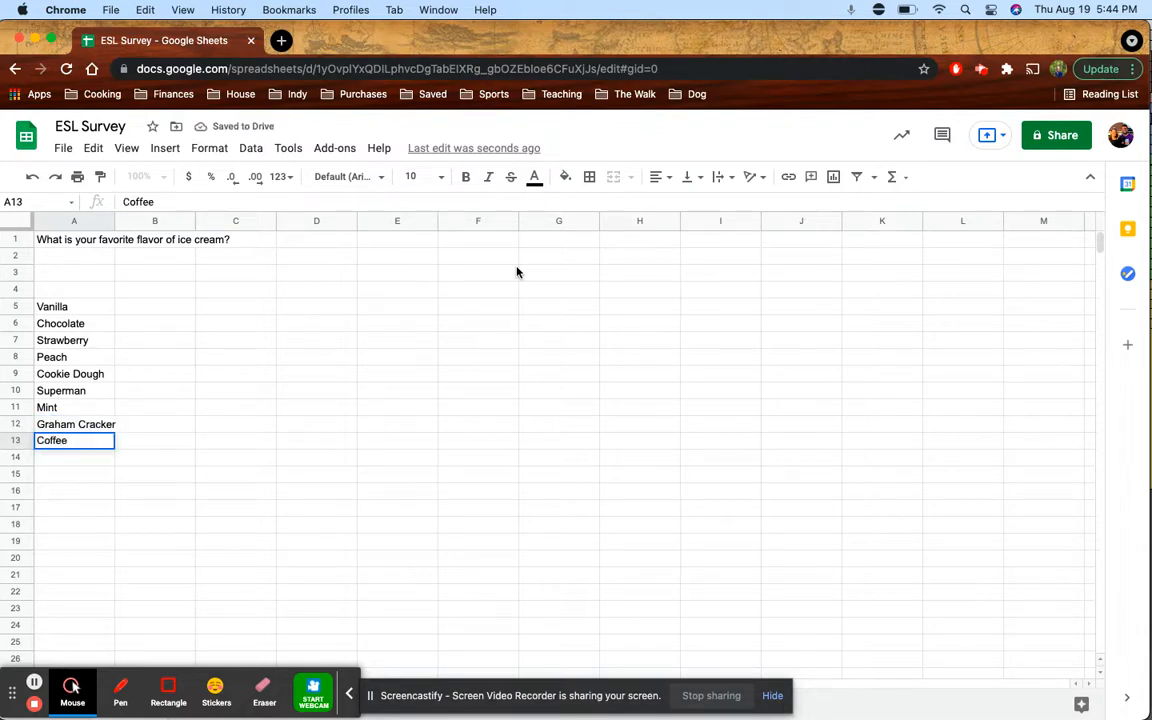
{"action": "key", "text": "Return"}
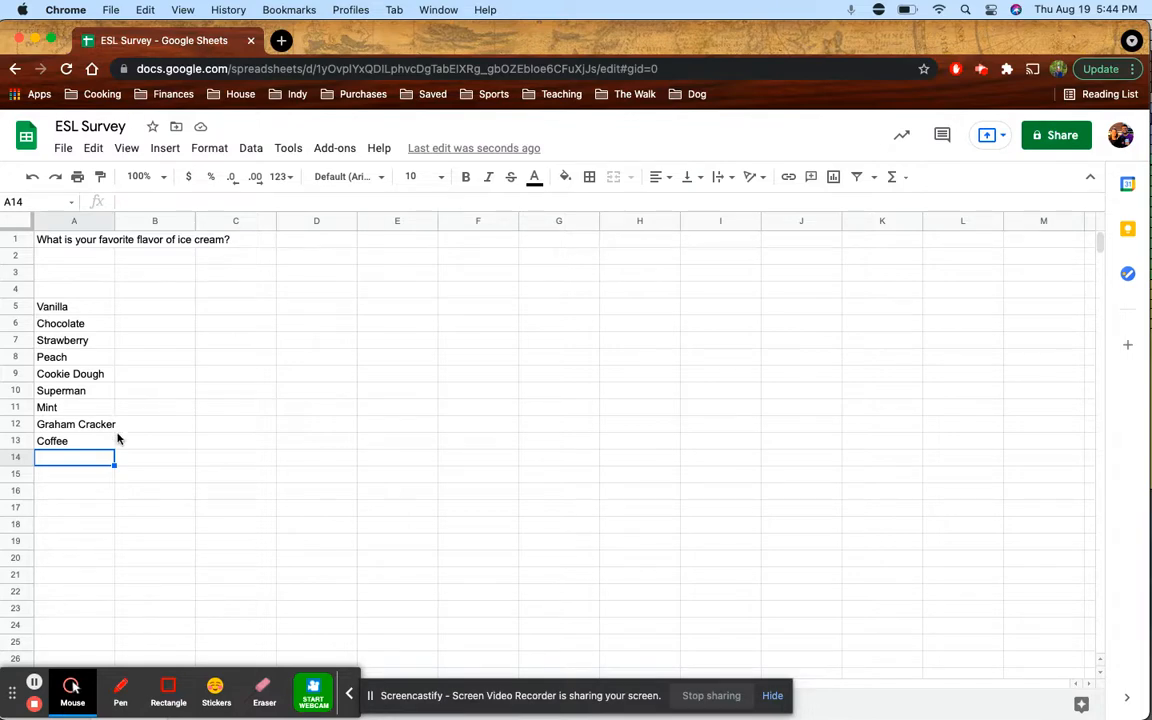
{"action": "left_click", "coordinate": [98, 426]}
{"action": "left_click", "coordinate": [88, 444]}
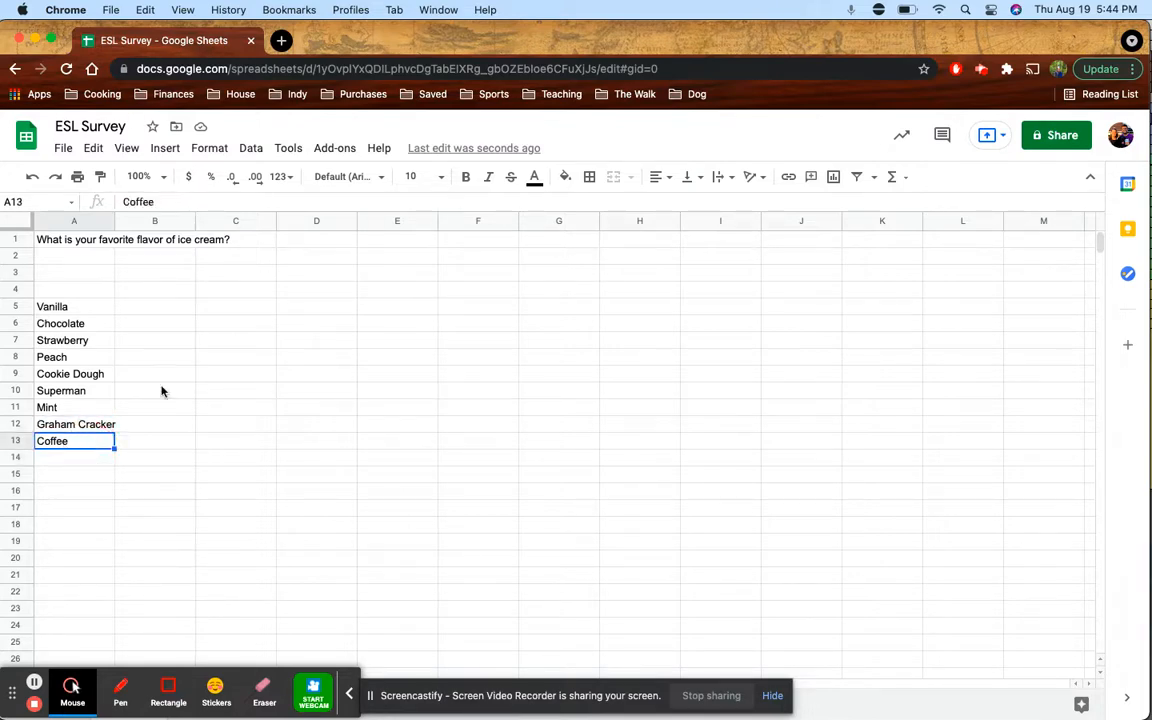
{"action": "left_click_drag", "start_coordinate": [62, 440], "coordinate": [72, 311]}
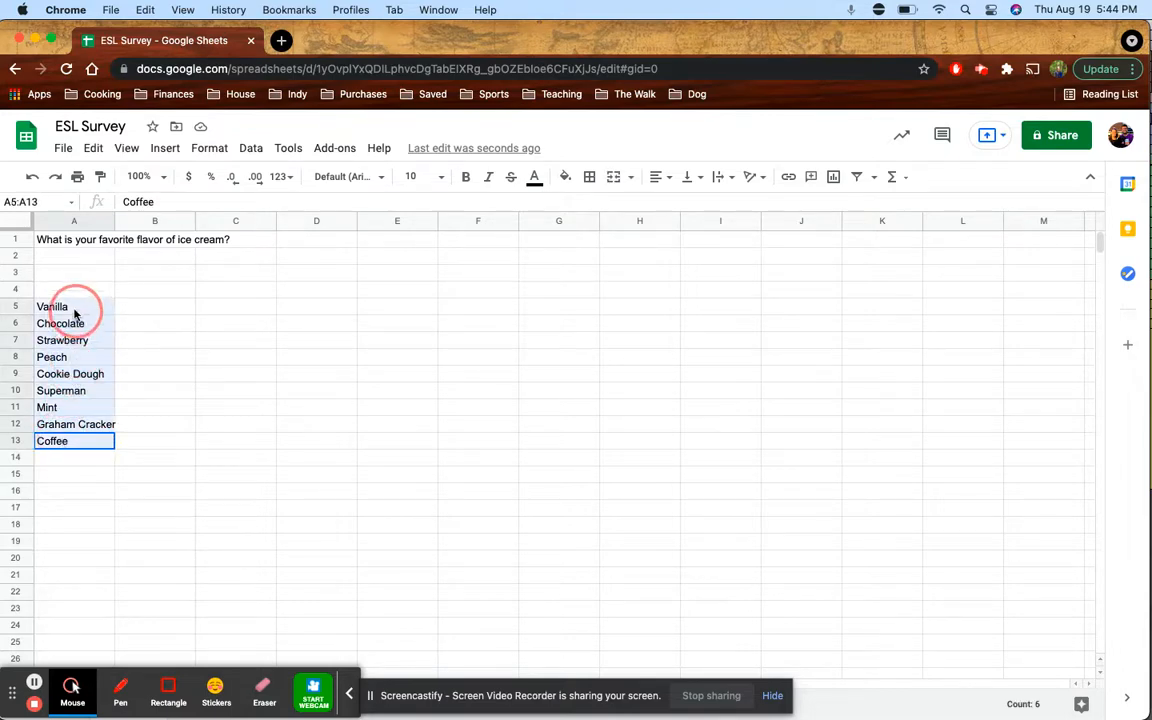
{"action": "left_click", "coordinate": [74, 310]}
{"action": "left_click_drag", "start_coordinate": [77, 443], "coordinate": [72, 314]}
{"action": "left_click", "coordinate": [70, 314]}
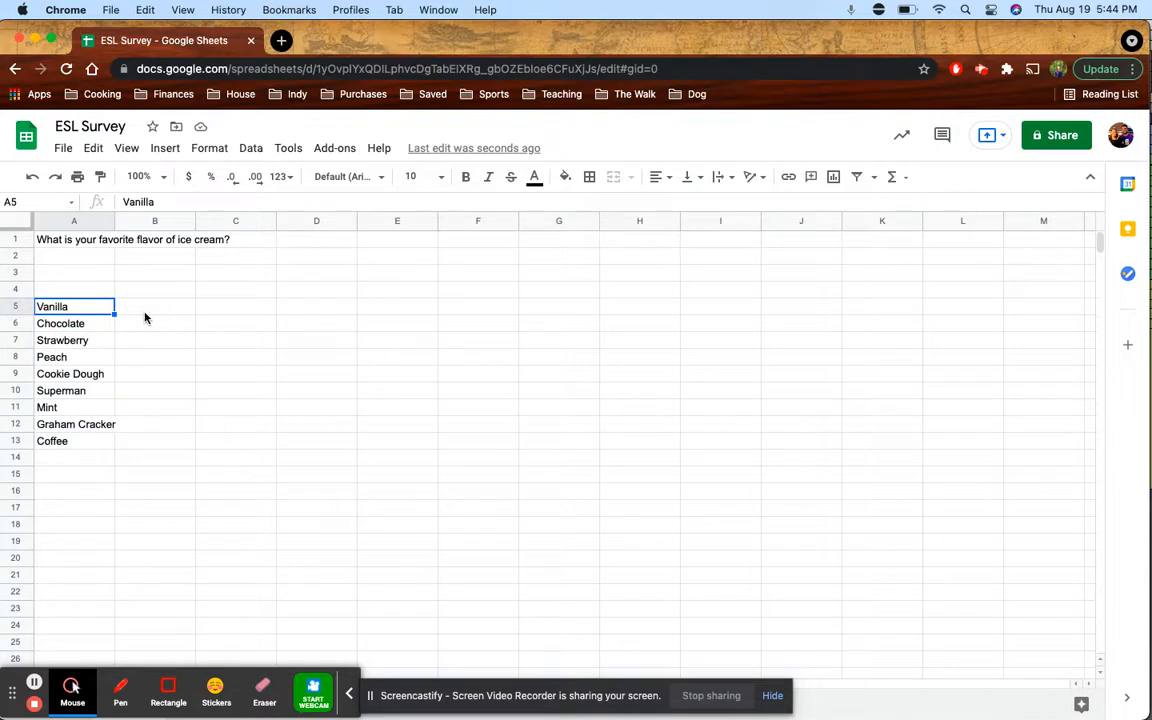
{"action": "left_click", "coordinate": [146, 315]}
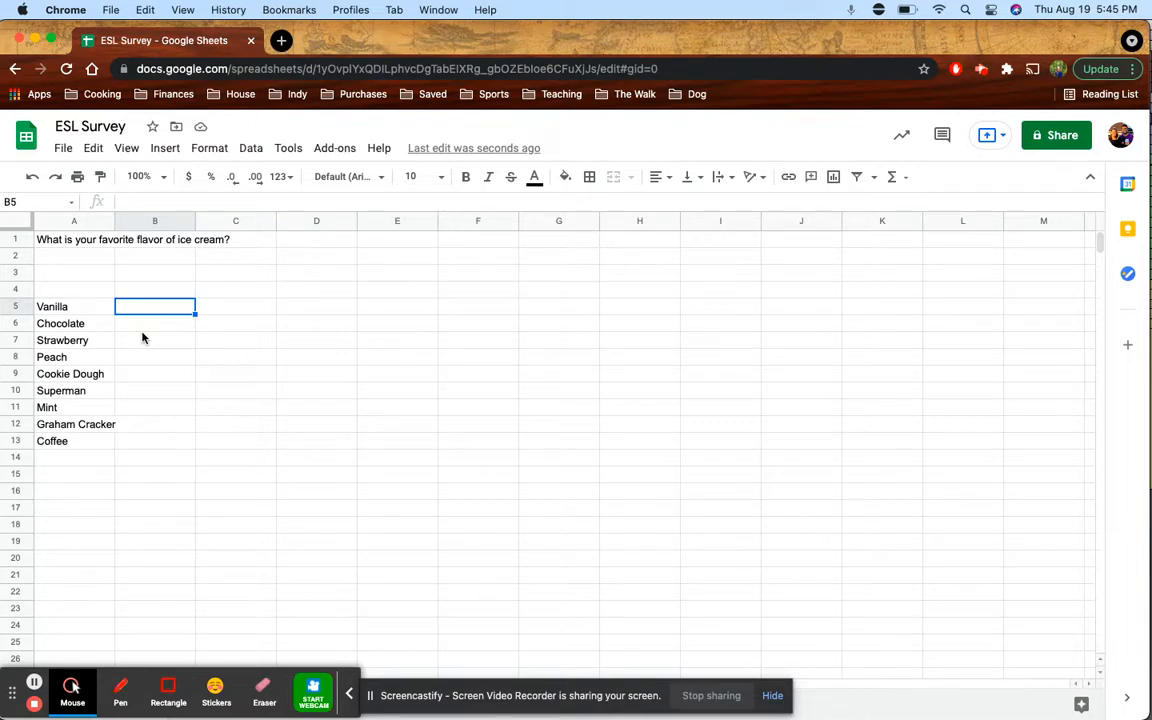
Enter vote counts 3, 7, 2 and 0 for Vanilla through Peach in B5–B8
{"action": "type", "text": "3"}
{"action": "key", "text": "Return"}
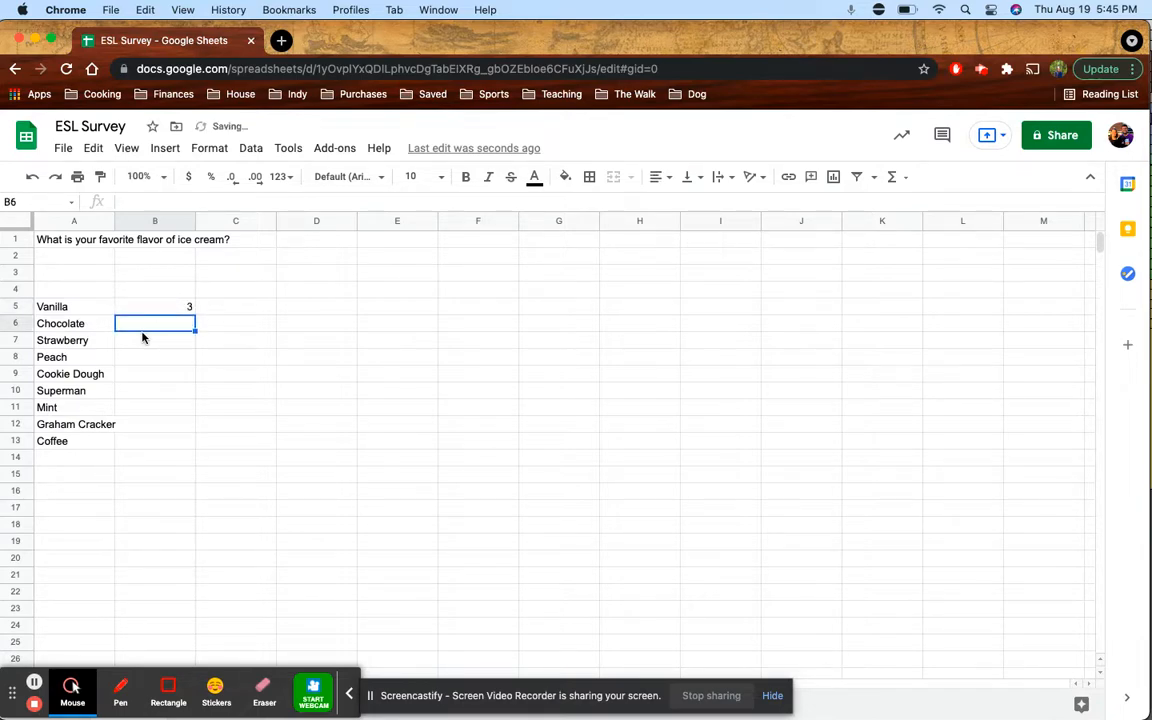
{"action": "key", "text": "Up"}
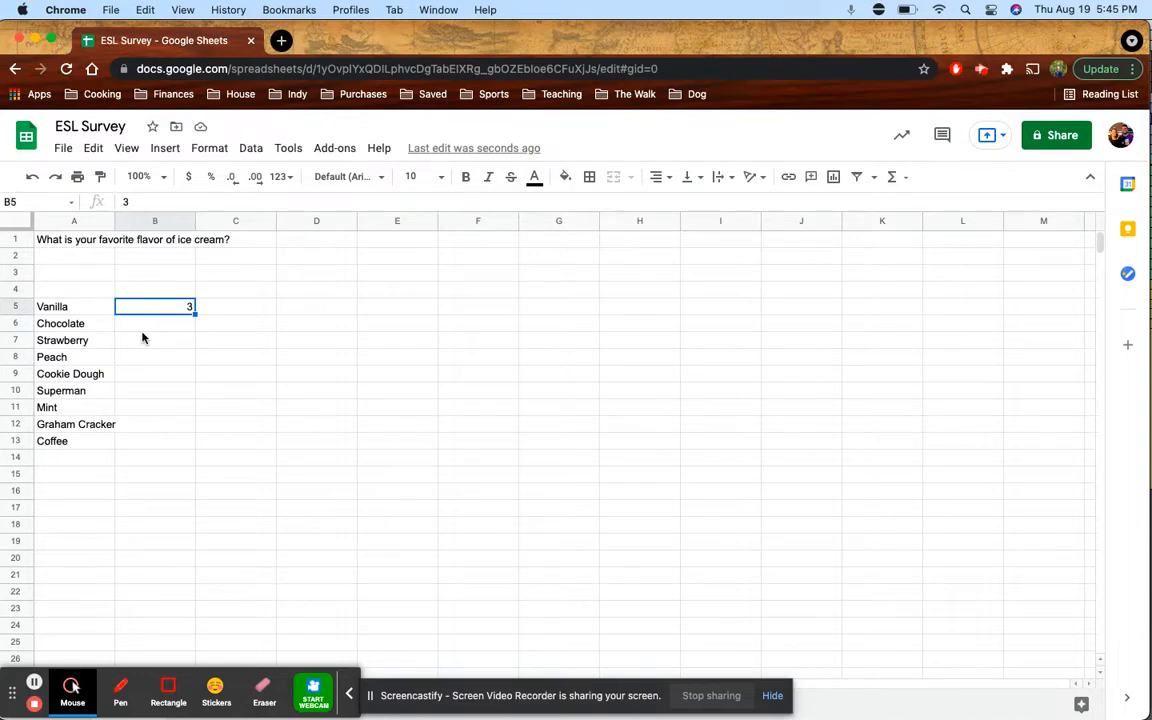
{"action": "type", "text": "2"}
{"action": "key", "text": "Return"}
{"action": "key", "text": "Up"}
{"action": "key", "text": "Down"}
{"action": "key", "text": "Up"}
{"action": "type", "text": "3"}
{"action": "key", "text": "Return"}
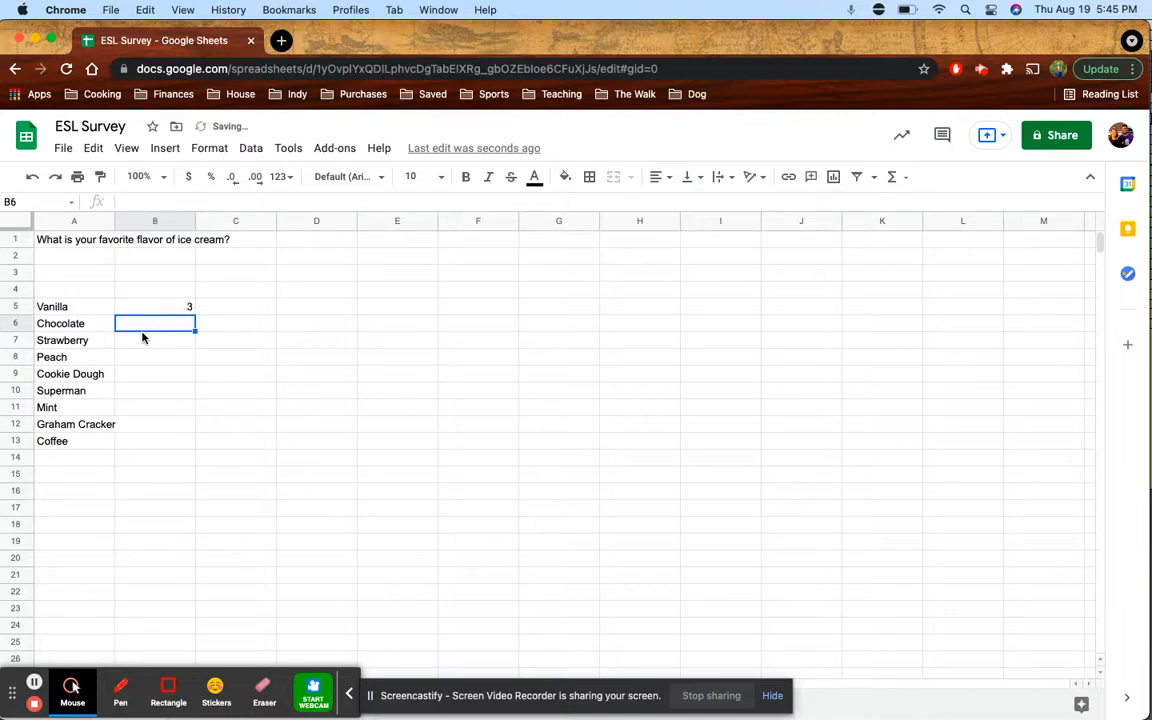
{"action": "type", "text": "7"}
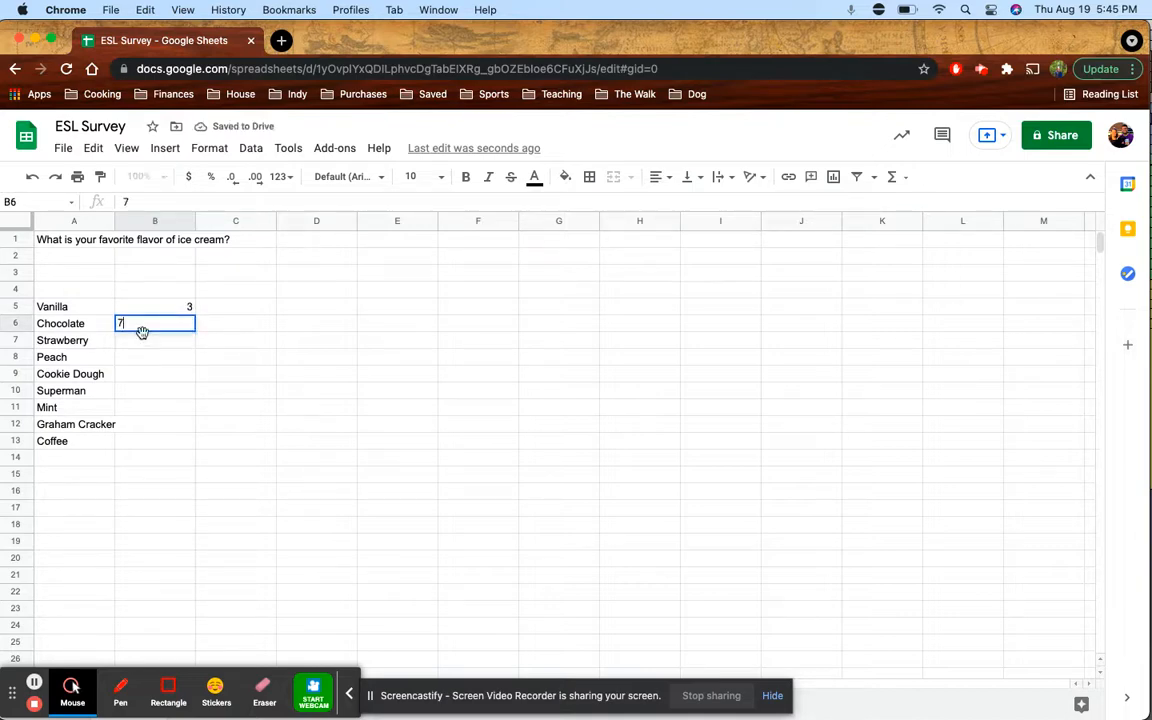
{"action": "key", "text": "Return"}
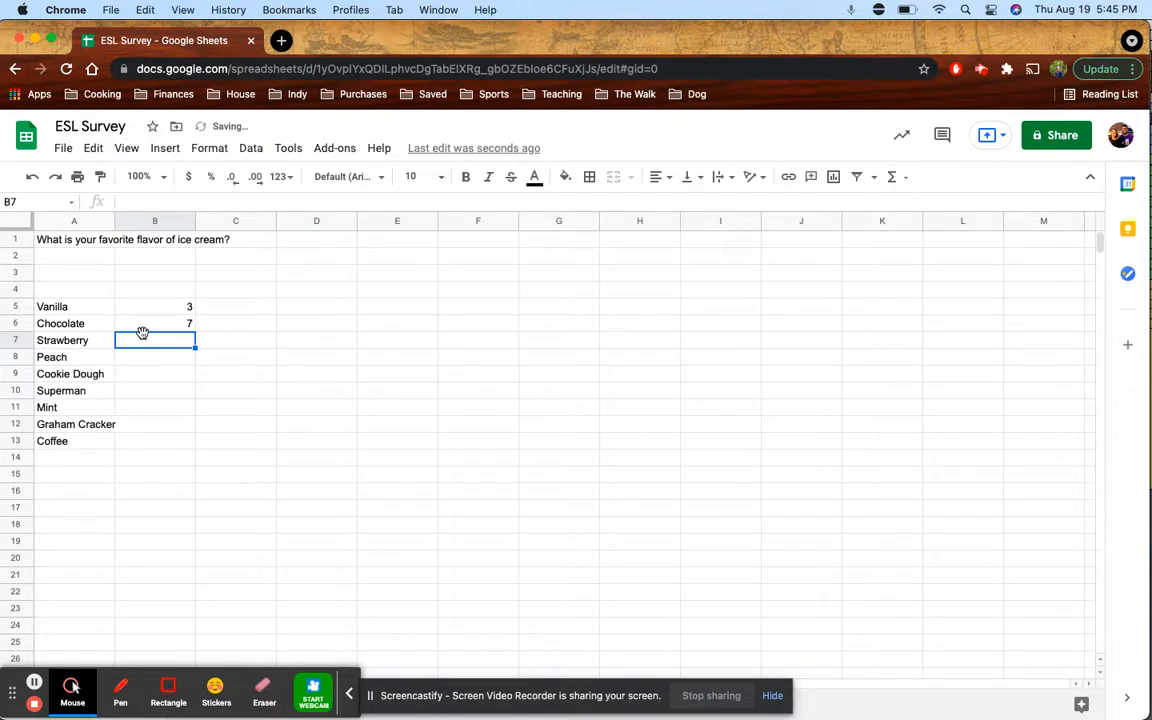
{"action": "type", "text": "2"}
{"action": "key", "text": "Return"}
{"action": "type", "text": "0"}
{"action": "key", "text": "Return"}
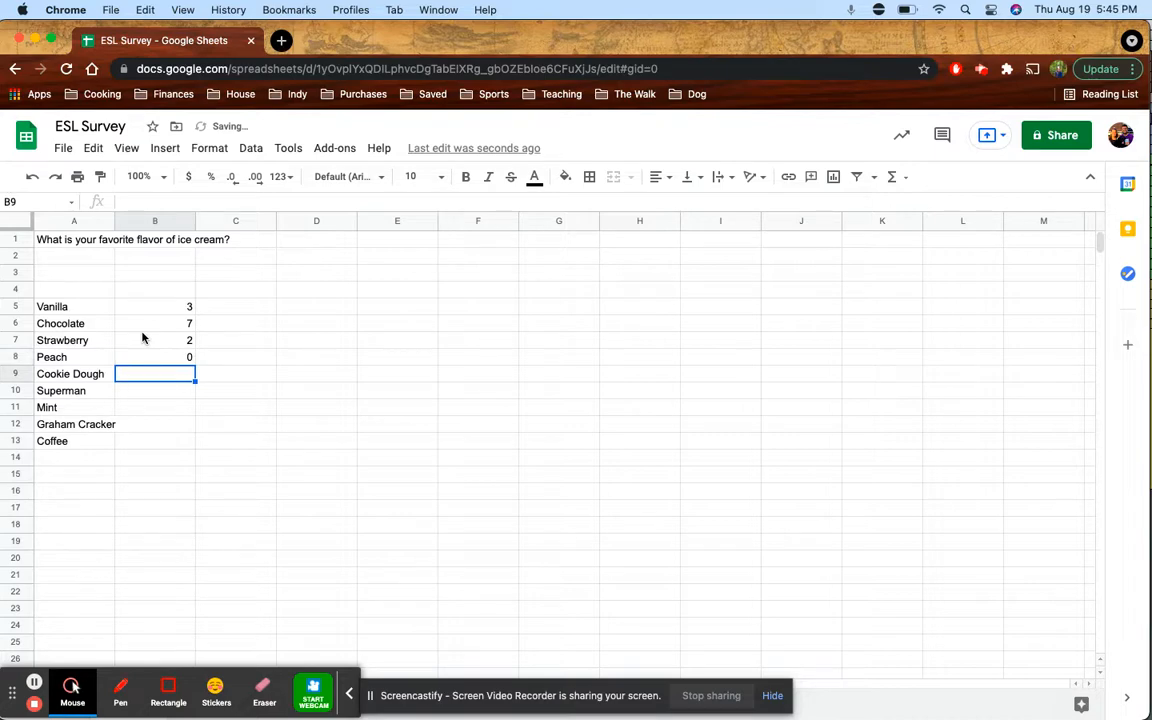
Enter counts 5, 1, 3, 3 and 1 for Cookie Dough through Coffee in B9–B13
{"action": "type", "text": "4"}
{"action": "key", "text": "Return"}
{"action": "key", "text": "Up"}
{"action": "type", "text": "5"}
{"action": "key", "text": "Return"}
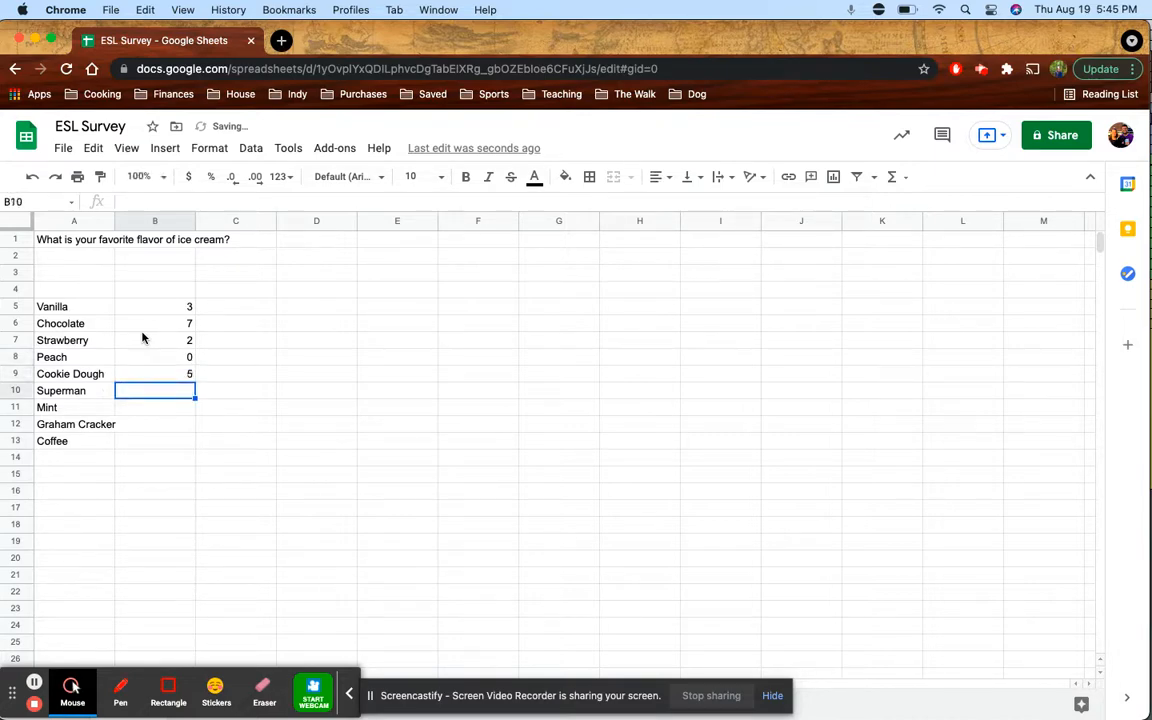
{"action": "type", "text": "1"}
{"action": "key", "text": "Return"}
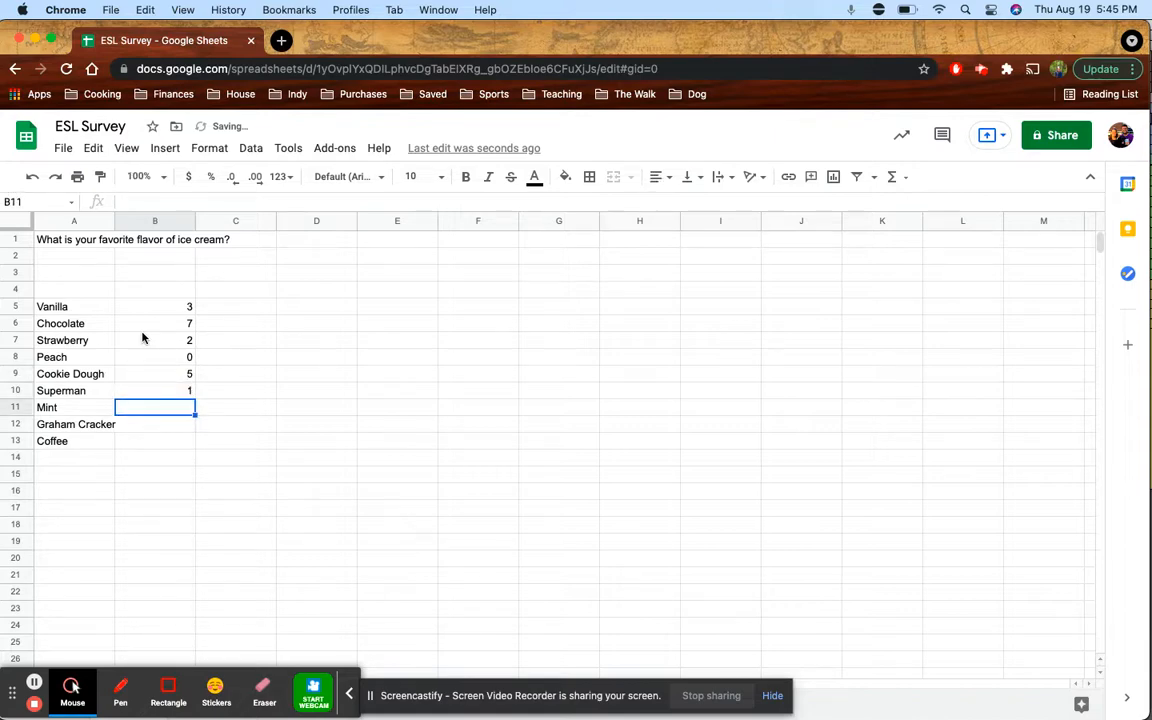
{"action": "type", "text": "3"}
{"action": "key", "text": "Return"}
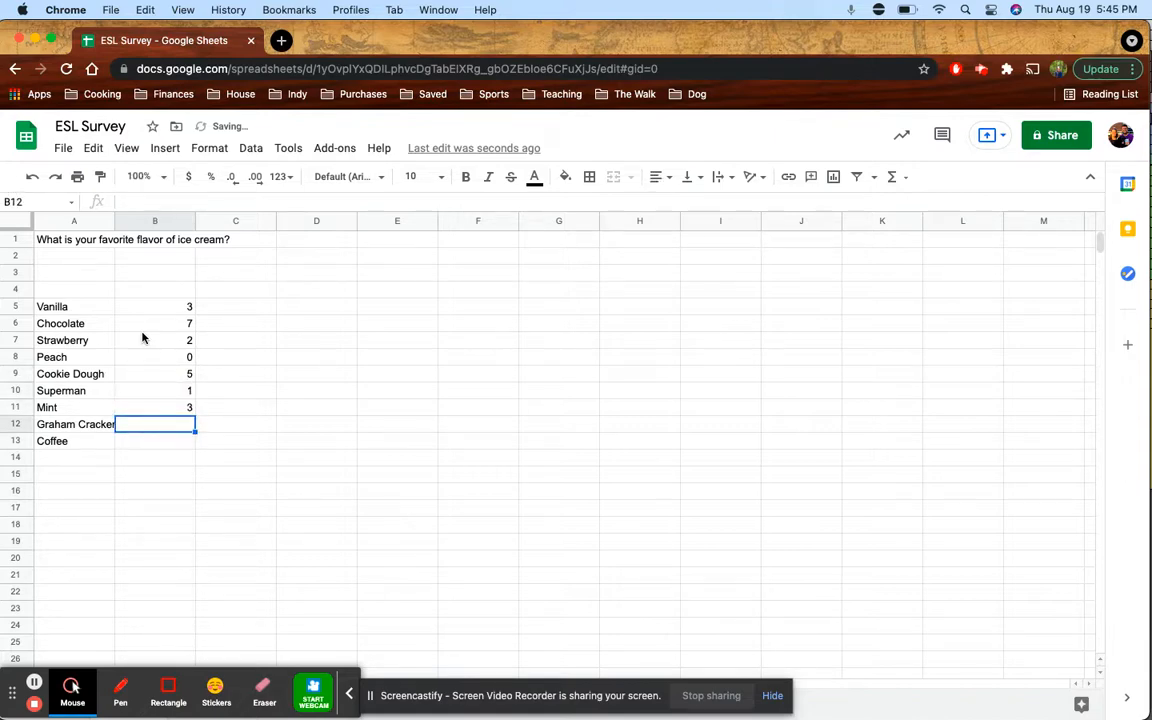
{"action": "type", "text": "3"}
{"action": "key", "text": "Return"}
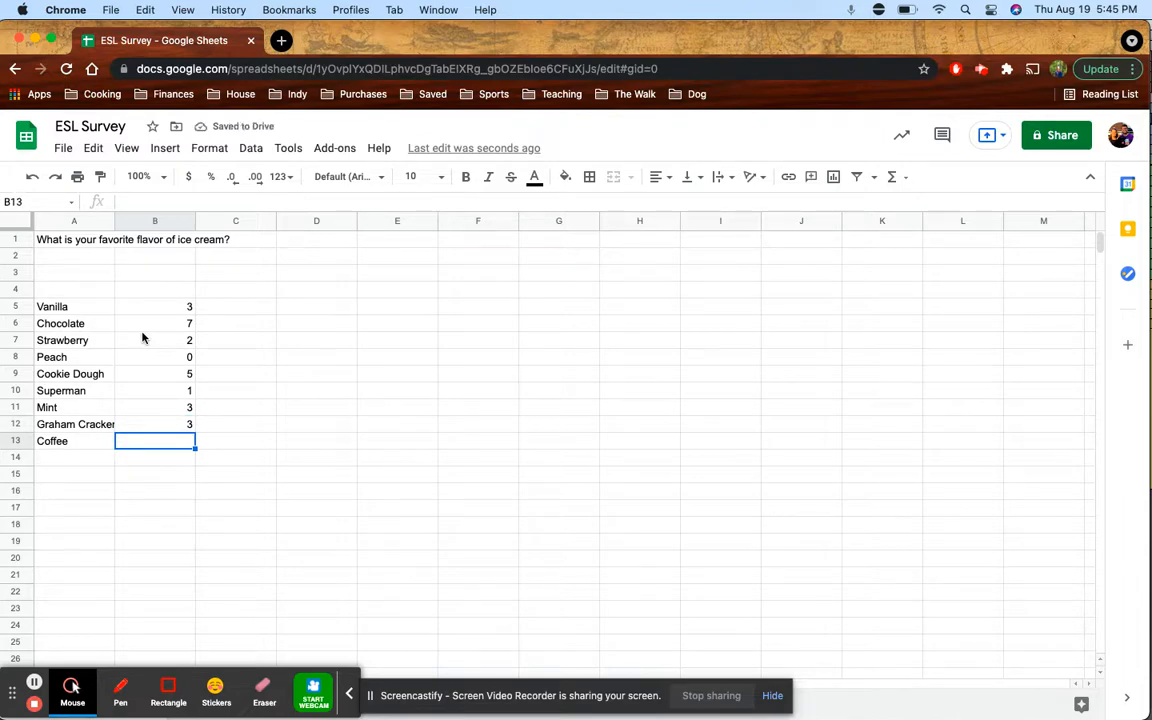
{"action": "type", "text": "1"}
{"action": "key", "text": "Return"}
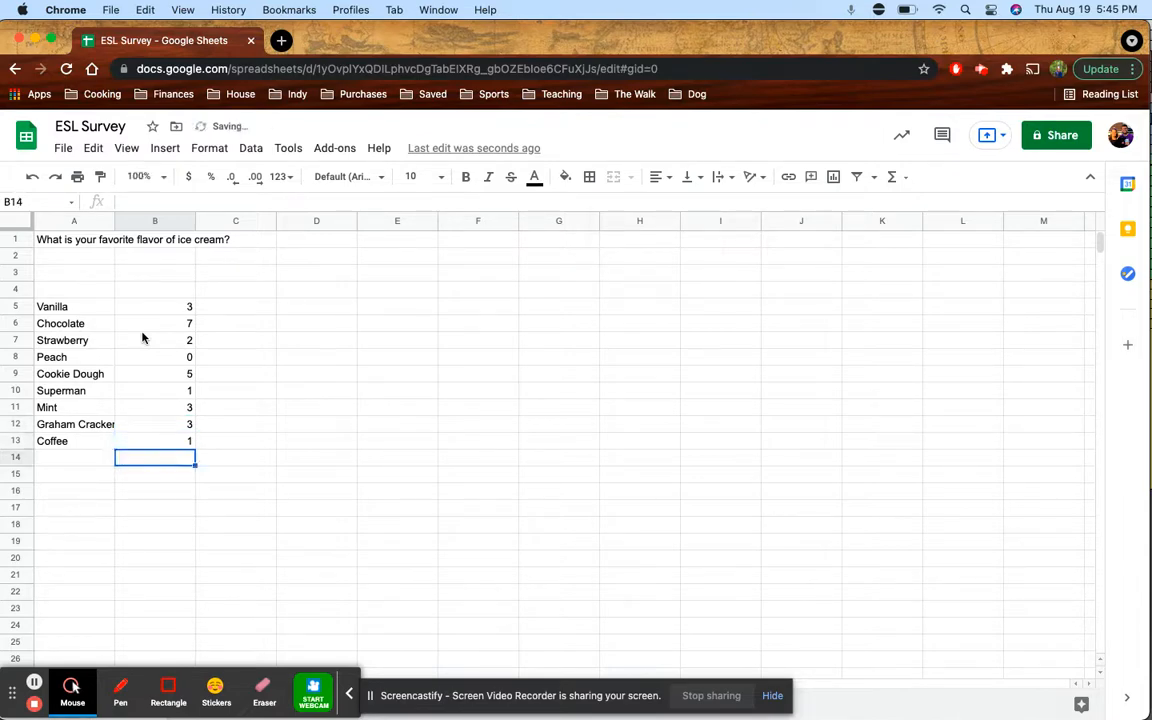
Select the flavor and count table, each of its columns, then the empty cell above Vanilla
{"action": "left_click_drag", "start_coordinate": [67, 305], "coordinate": [178, 446]}
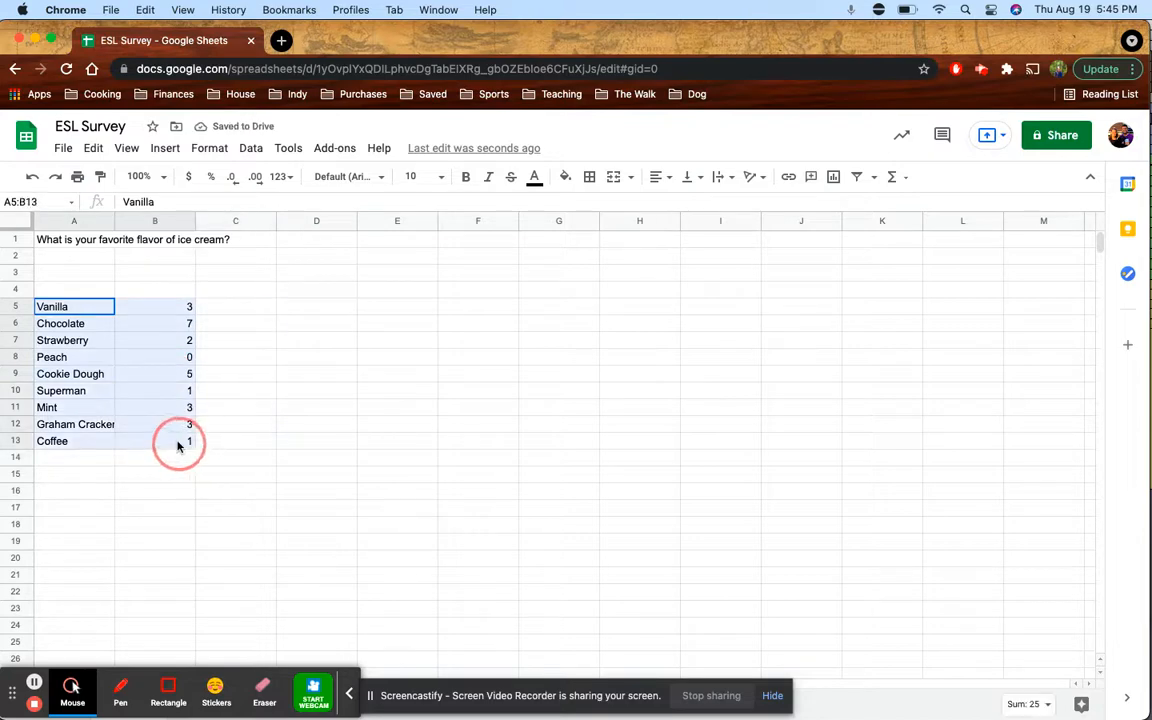
{"action": "left_click", "coordinate": [176, 441]}
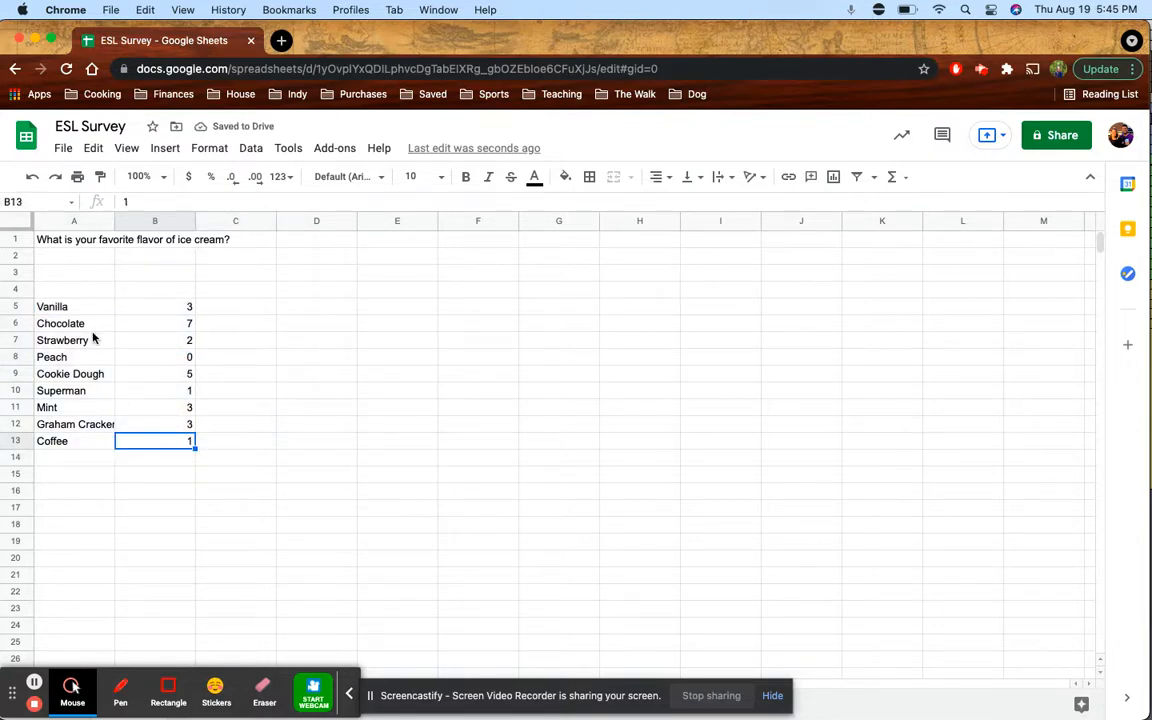
{"action": "left_click_drag", "start_coordinate": [74, 307], "coordinate": [150, 453]}
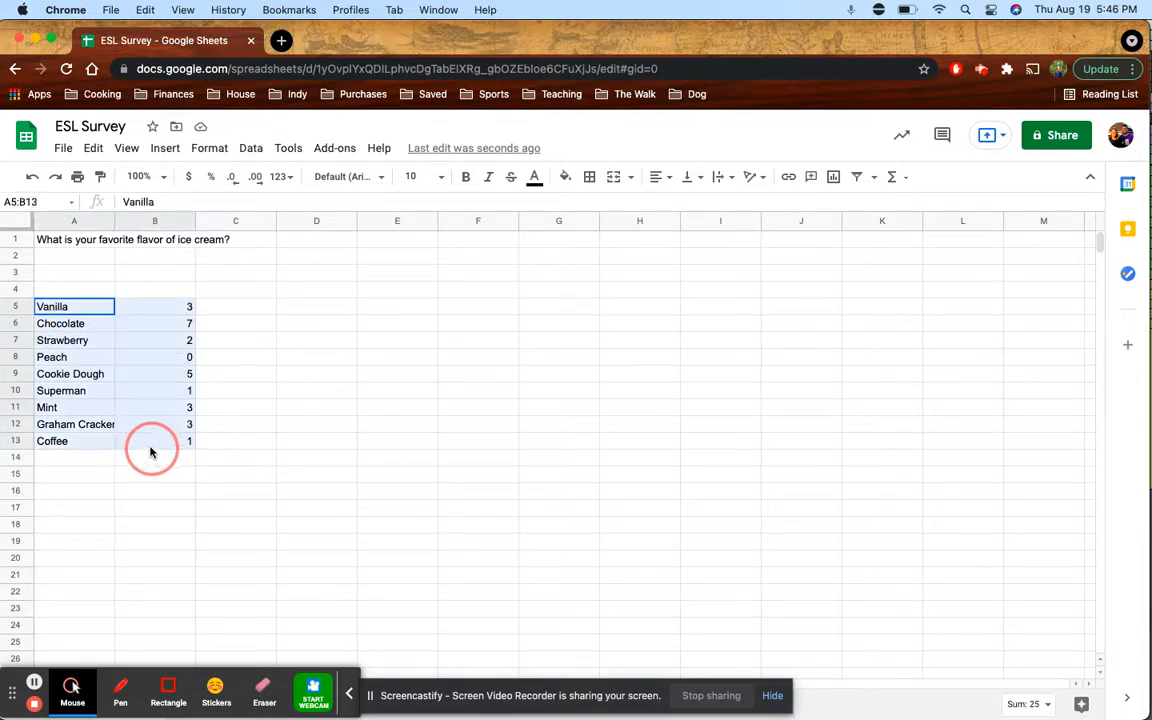
{"action": "left_click_drag", "start_coordinate": [74, 307], "coordinate": [77, 440]}
{"action": "left_click_drag", "start_coordinate": [156, 310], "coordinate": [154, 445]}
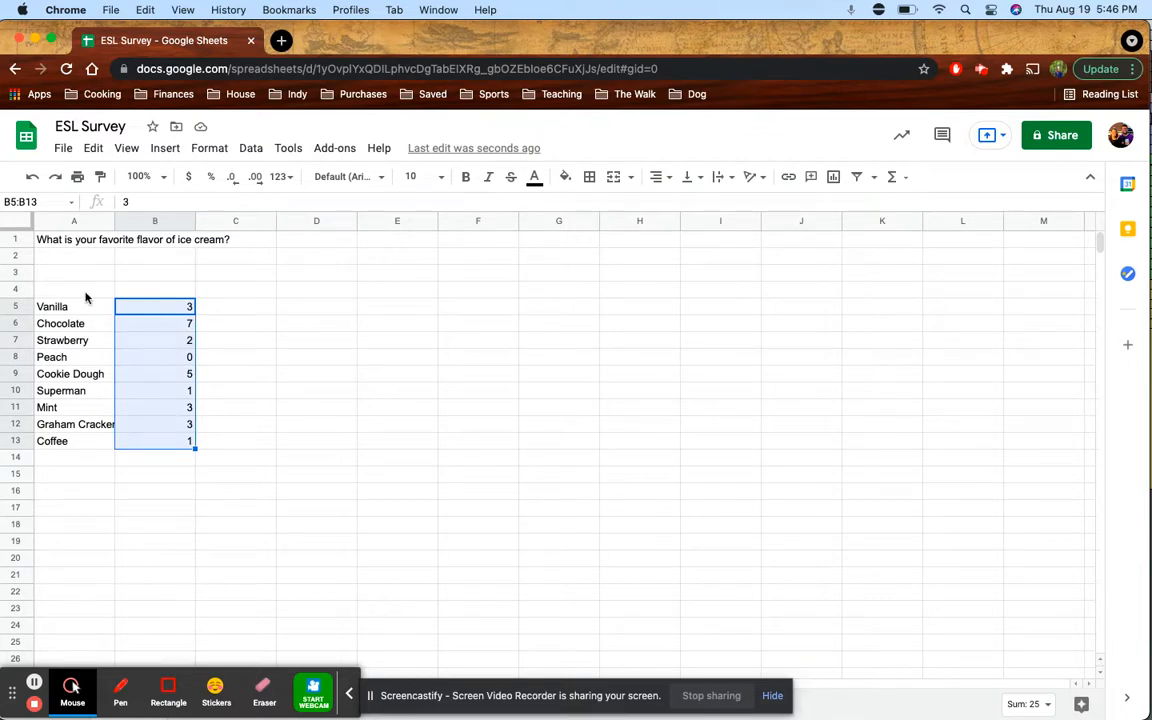
{"action": "left_click_drag", "start_coordinate": [72, 290], "coordinate": [162, 294]}
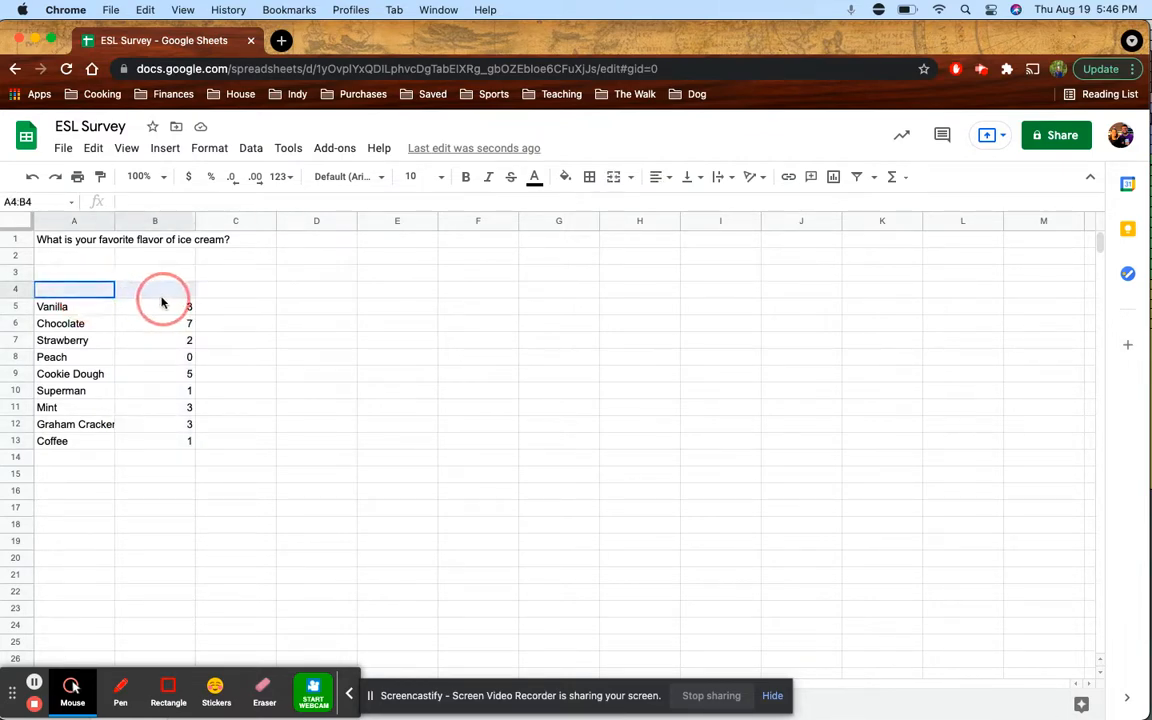
Add the heading 'Flavors' in A4 above the flavor list
{"action": "left_click_drag", "start_coordinate": [75, 298], "coordinate": [74, 293]}
{"action": "left_click", "coordinate": [62, 304]}
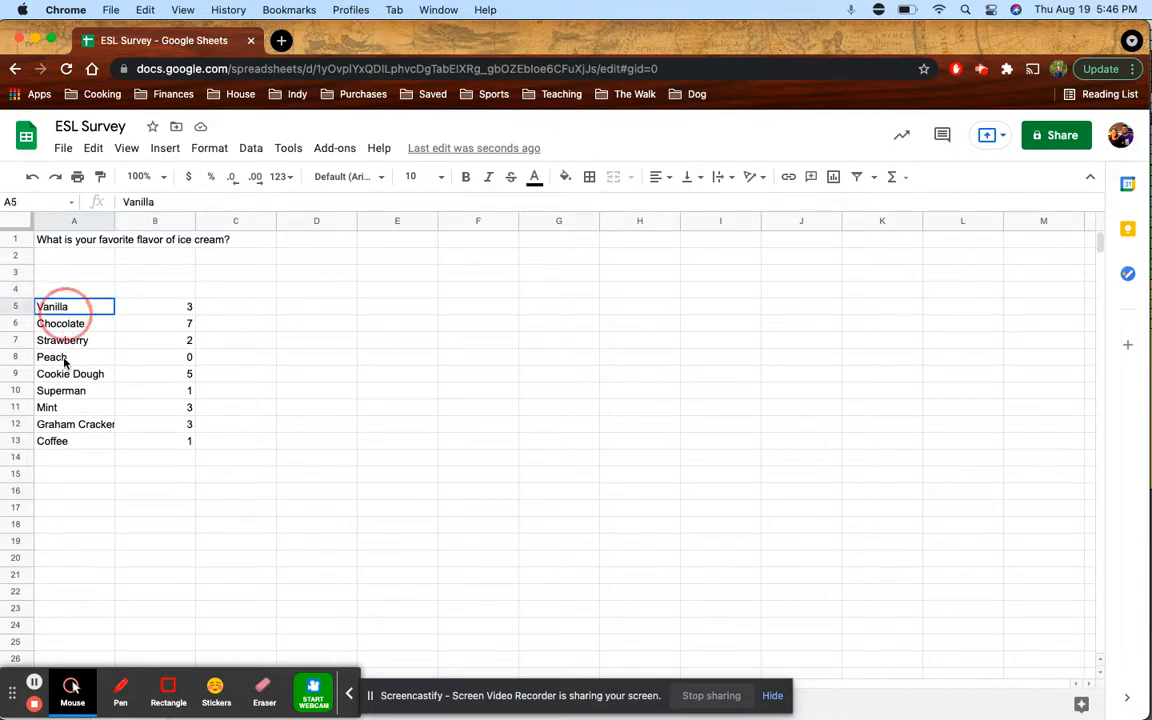
{"action": "left_click_drag", "start_coordinate": [64, 362], "coordinate": [77, 442]}
{"action": "left_click", "coordinate": [71, 293]}
{"action": "type", "text": "Flavors"}
{"action": "key", "text": "Return"}
Add the heading 'Number of Students' in B4 and select the table A4:B13
{"action": "left_click", "coordinate": [71, 295]}
{"action": "key", "text": "Down"}
{"action": "key", "text": "Down"}
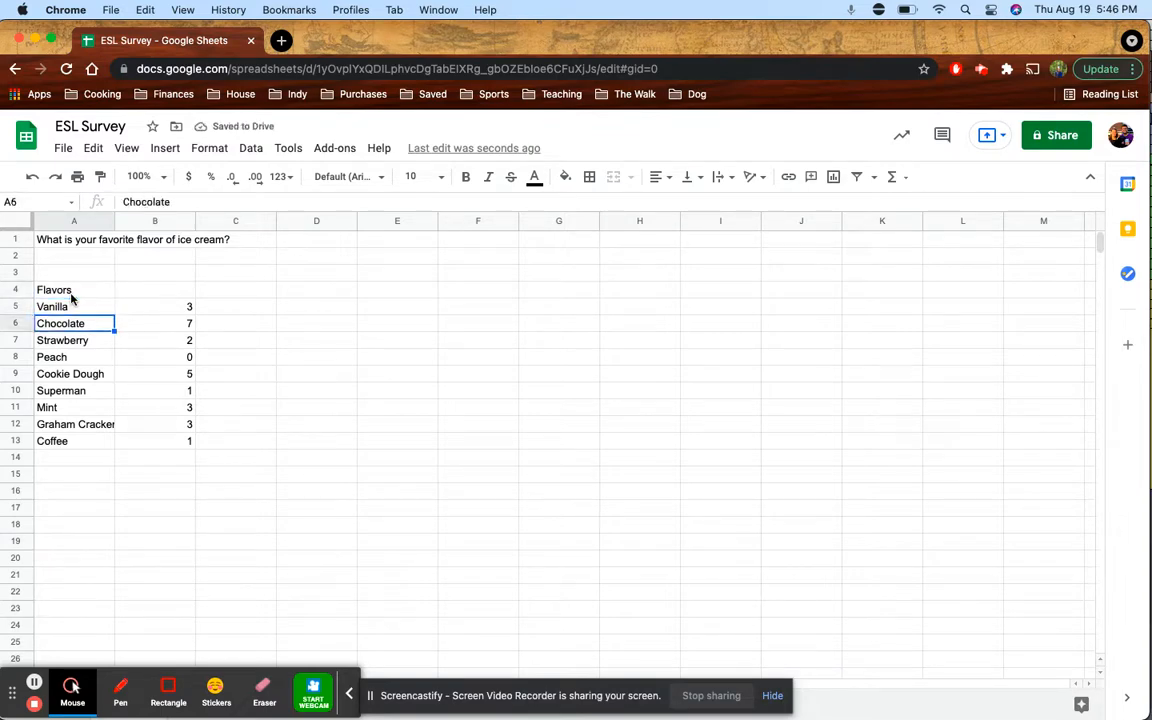
{"action": "left_click", "coordinate": [71, 295]}
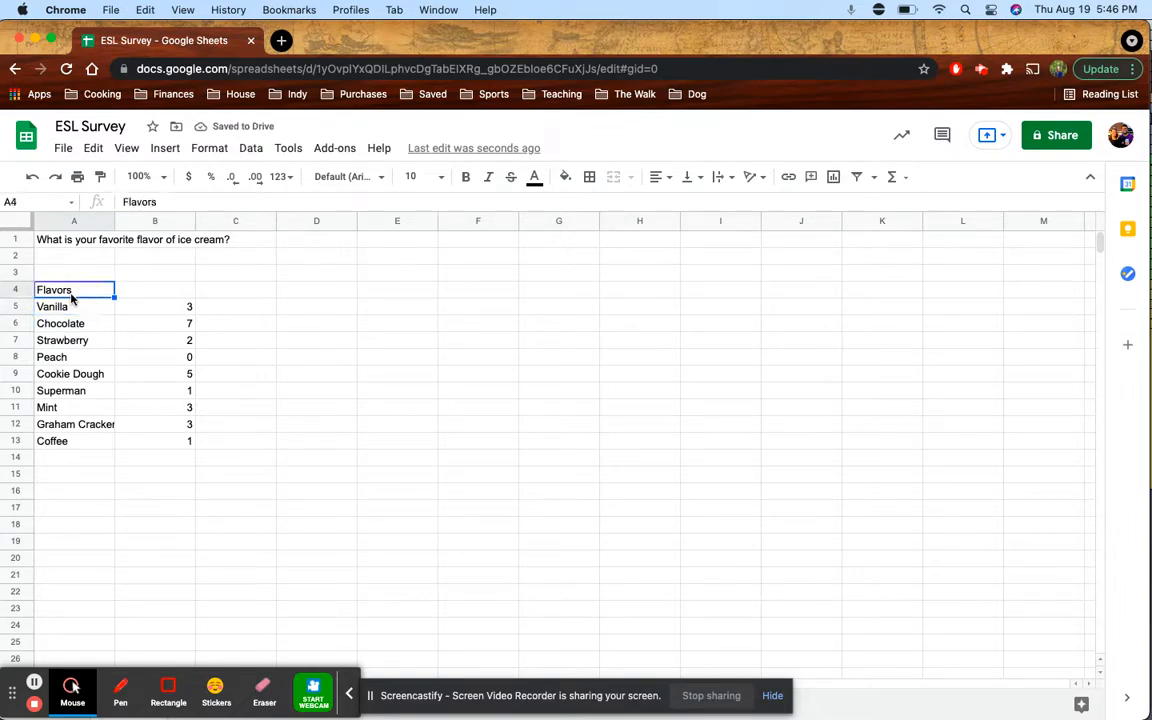
{"action": "key", "text": "Right"}
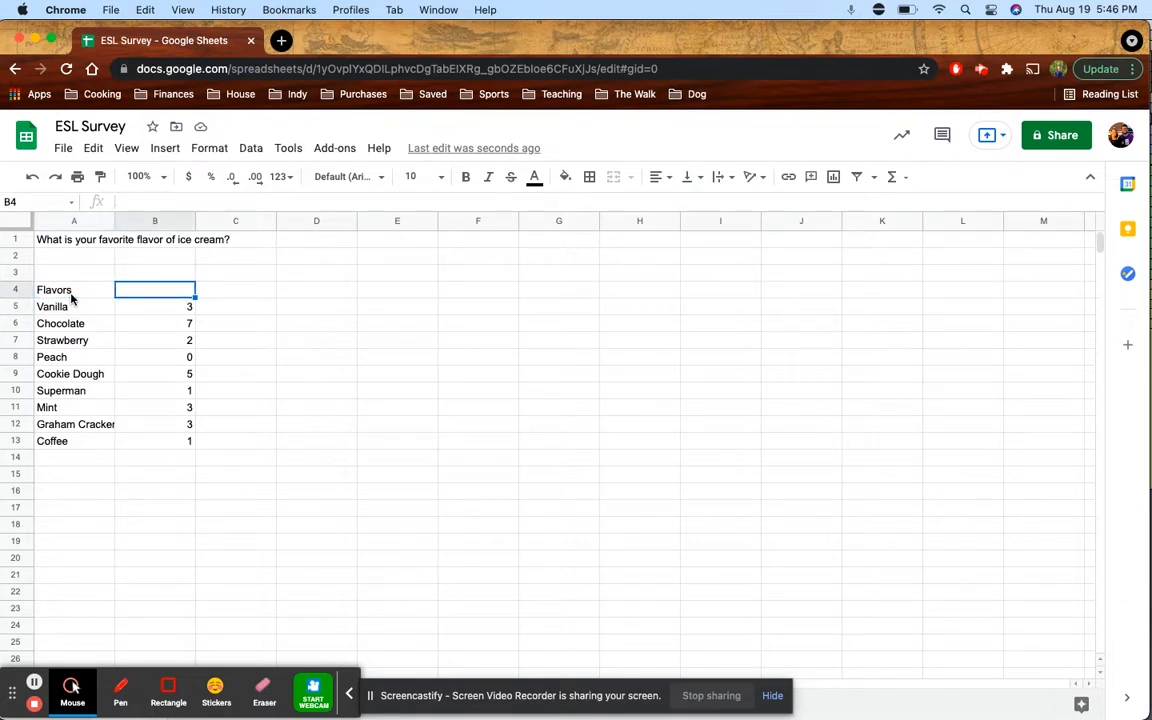
{"action": "type", "text": "Number"}
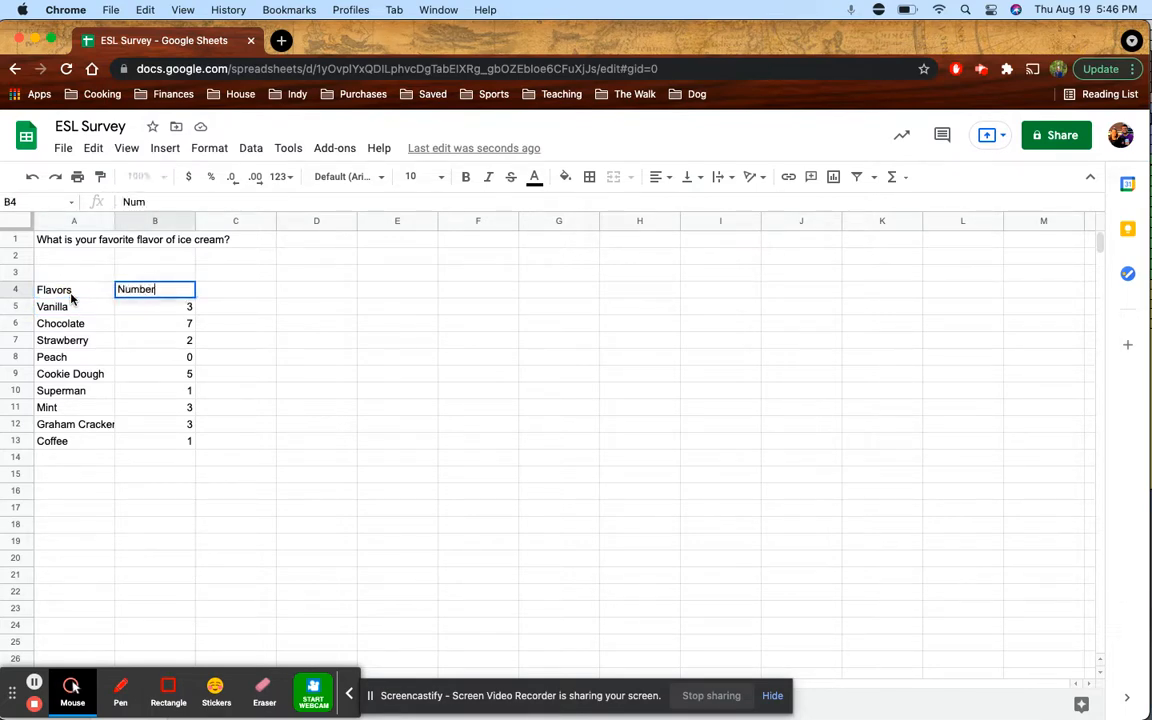
{"action": "type", "text": " of Students"}
{"action": "key", "text": "Return"}
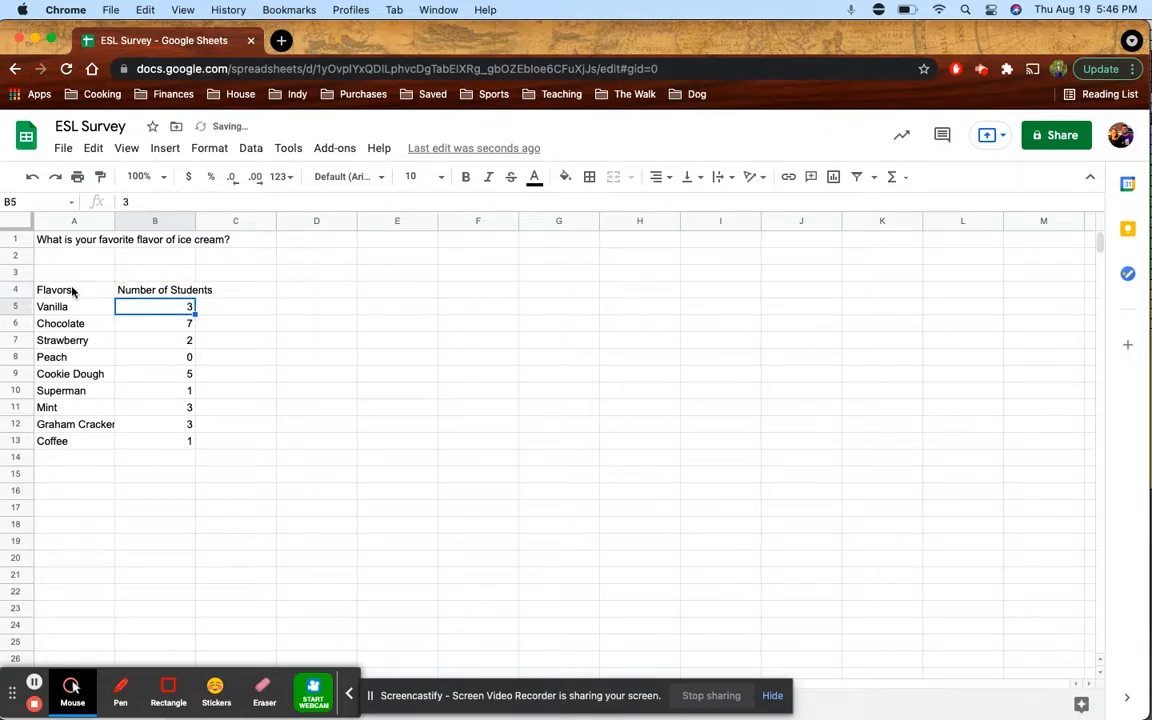
{"action": "left_click", "coordinate": [221, 306]}
{"action": "left_click_drag", "start_coordinate": [69, 294], "coordinate": [177, 318]}
{"action": "left_click_drag", "start_coordinate": [173, 411], "coordinate": [175, 442]}
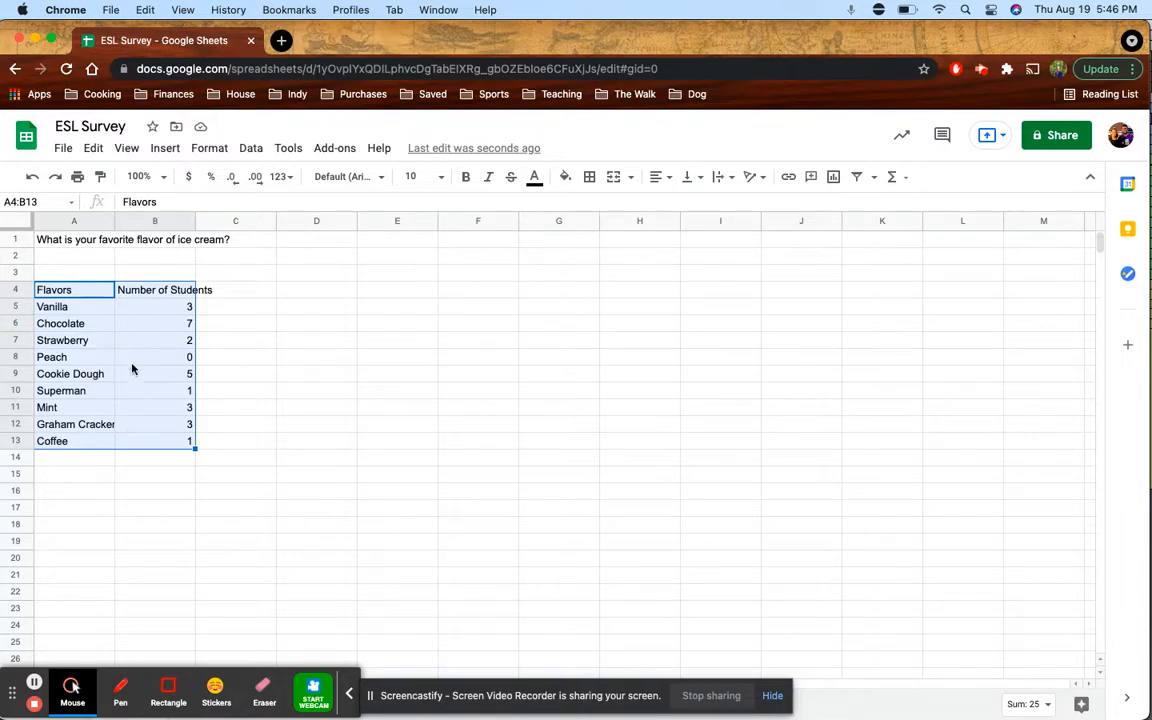
Select the vote table A4:B13 and insert a chart from it via Insert > Chart
{"action": "left_click", "coordinate": [186, 374]}
{"action": "left_click_drag", "start_coordinate": [177, 446], "coordinate": [108, 372]}
{"action": "left_click_drag", "start_coordinate": [84, 323], "coordinate": [72, 288]}
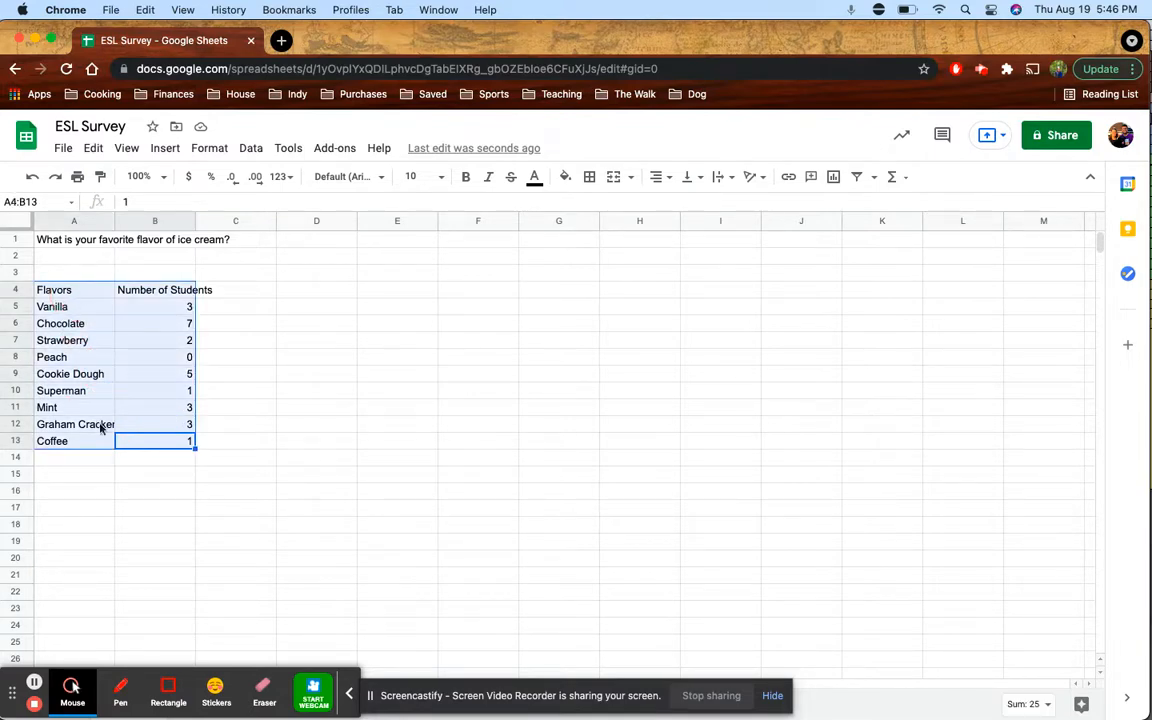
{"action": "left_click", "coordinate": [163, 150]}
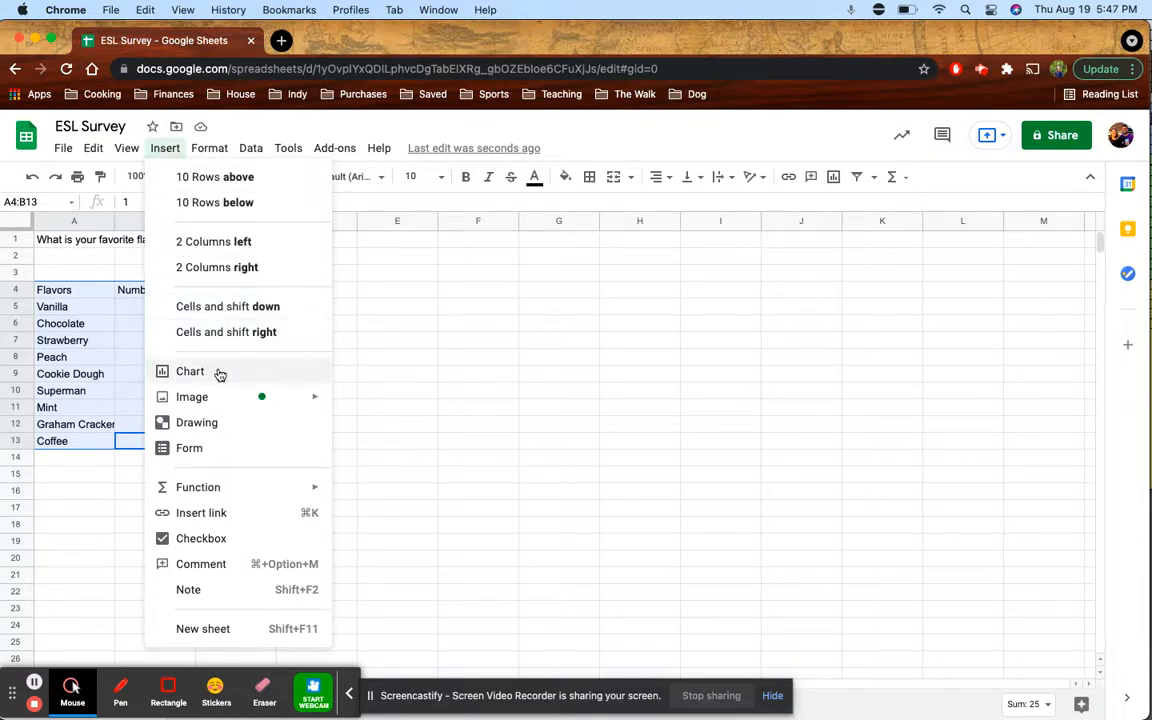
{"action": "left_click", "coordinate": [105, 323]}
{"action": "left_click", "coordinate": [83, 293]}
{"action": "left_click_drag", "start_coordinate": [83, 300], "coordinate": [175, 440]}
{"action": "left_click", "coordinate": [163, 146]}
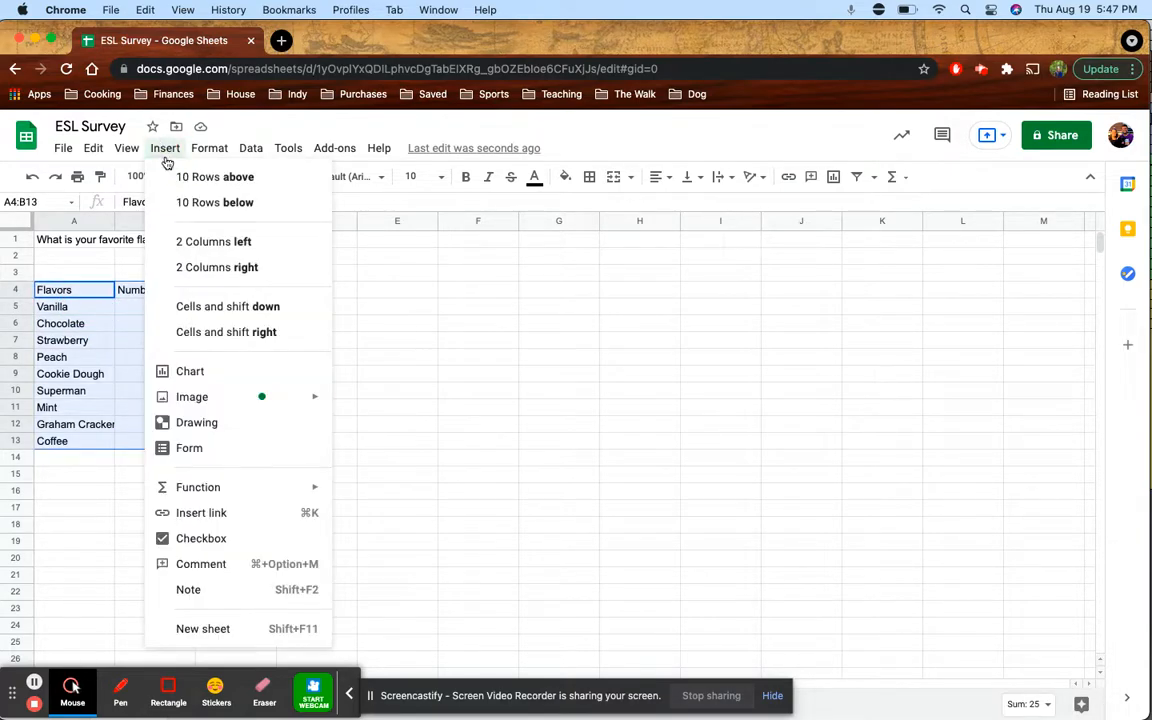
{"action": "left_click", "coordinate": [214, 378]}
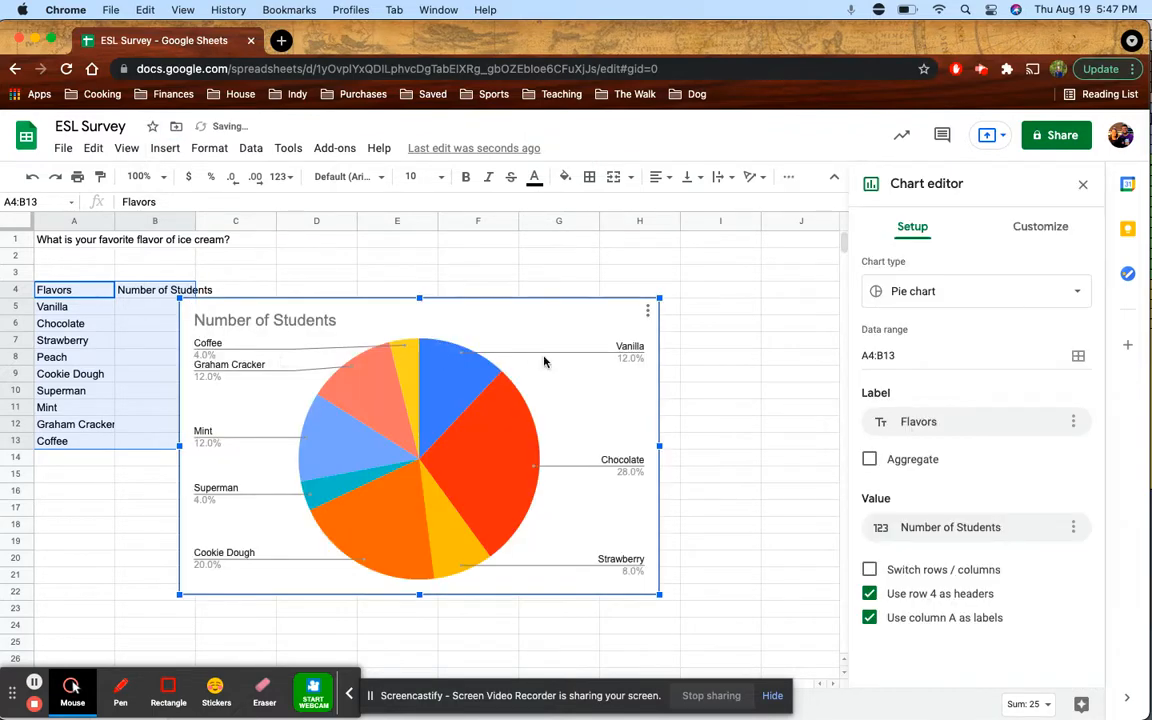
Drag the pie chart beside the table and change its type to Column chart
{"action": "left_click_drag", "start_coordinate": [489, 365], "coordinate": [580, 348]}
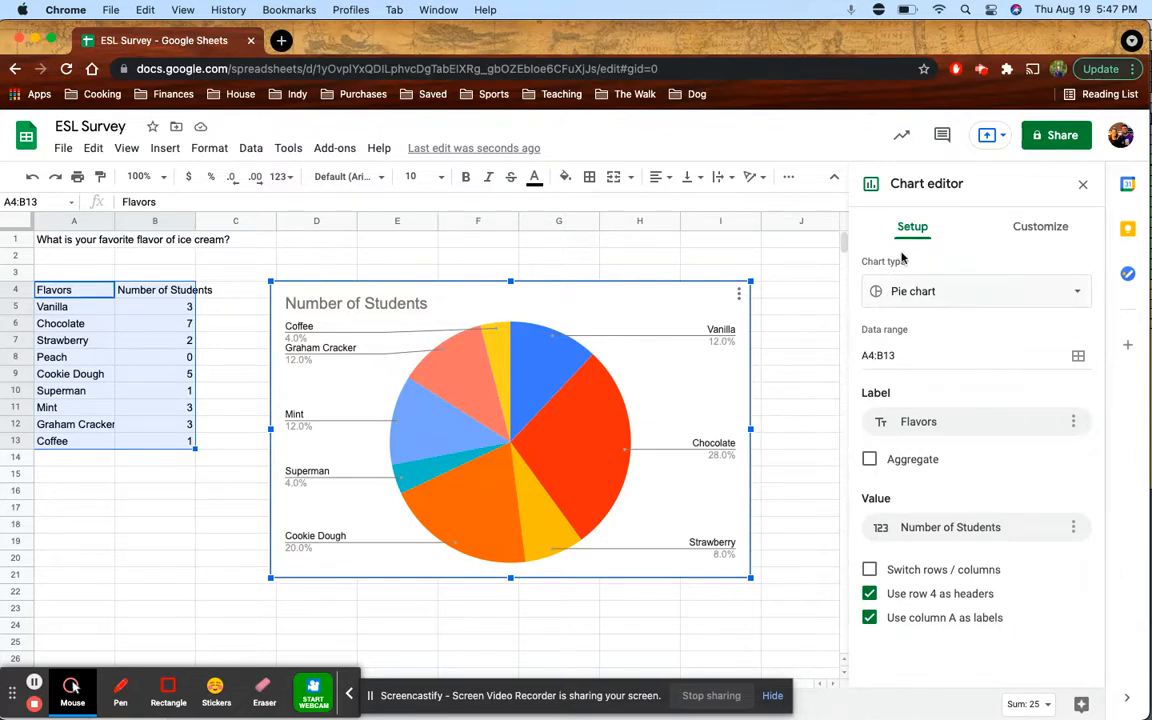
{"action": "left_click", "coordinate": [886, 287]}
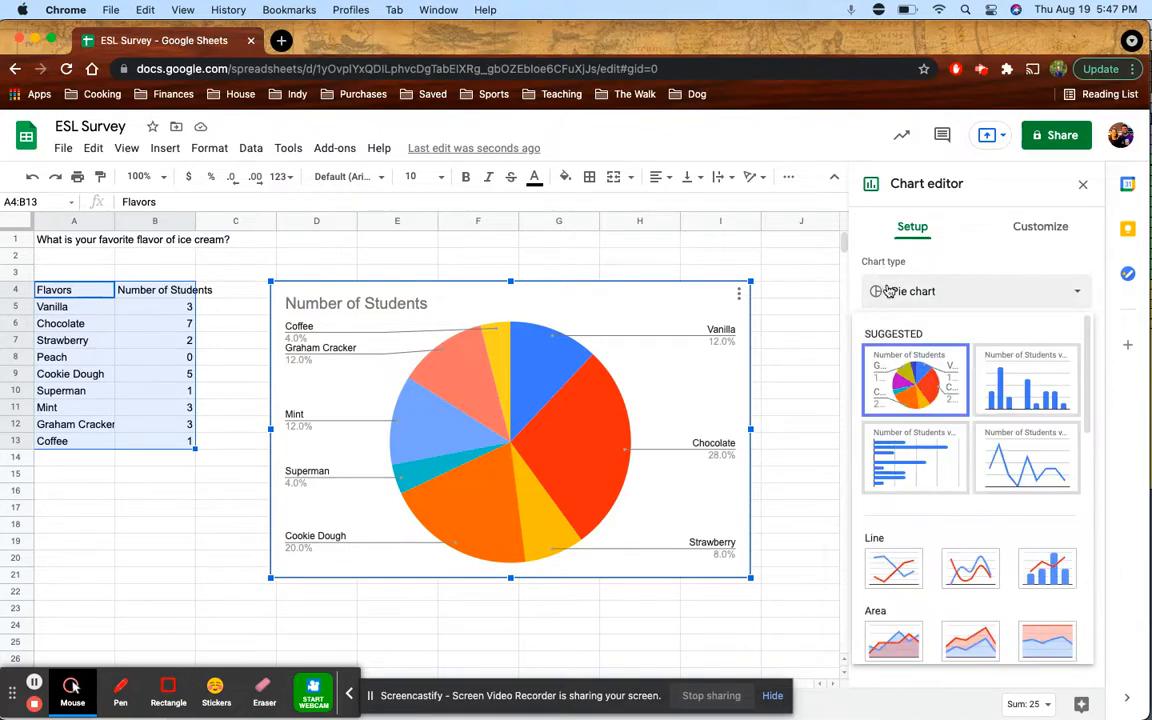
{"action": "scroll", "coordinate": [896, 397], "scroll_direction": "down", "scroll_amount": 5}
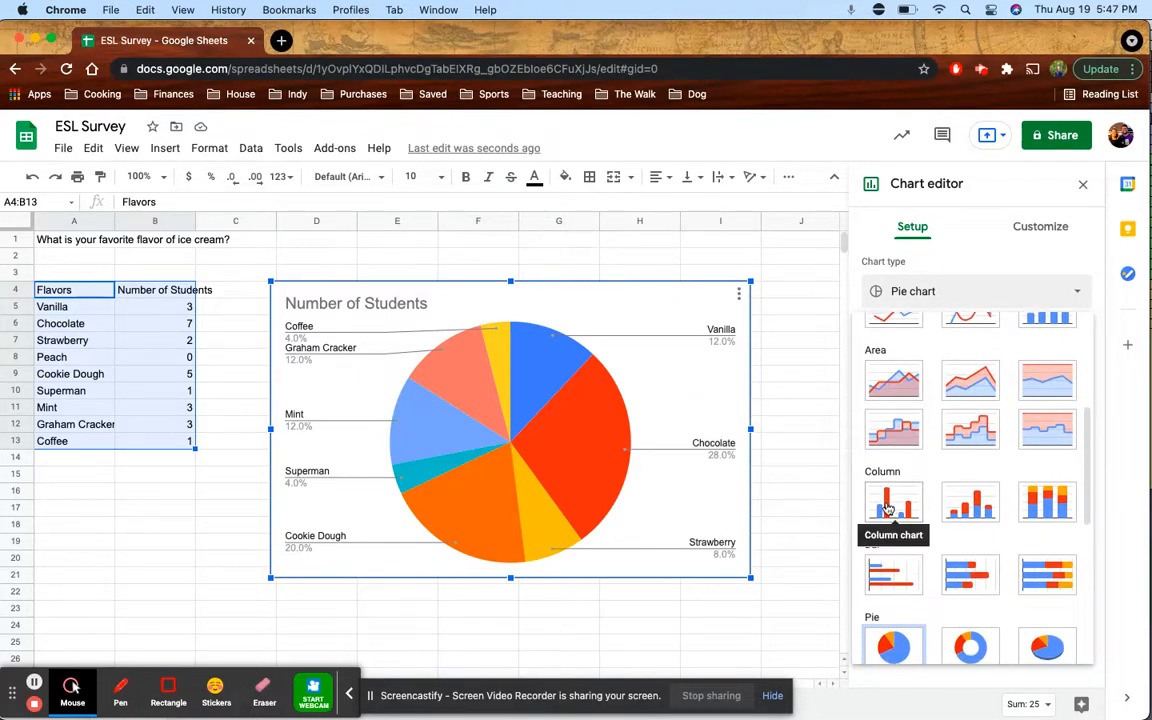
{"action": "scroll", "coordinate": [896, 505], "scroll_direction": "up", "scroll_amount": 3}
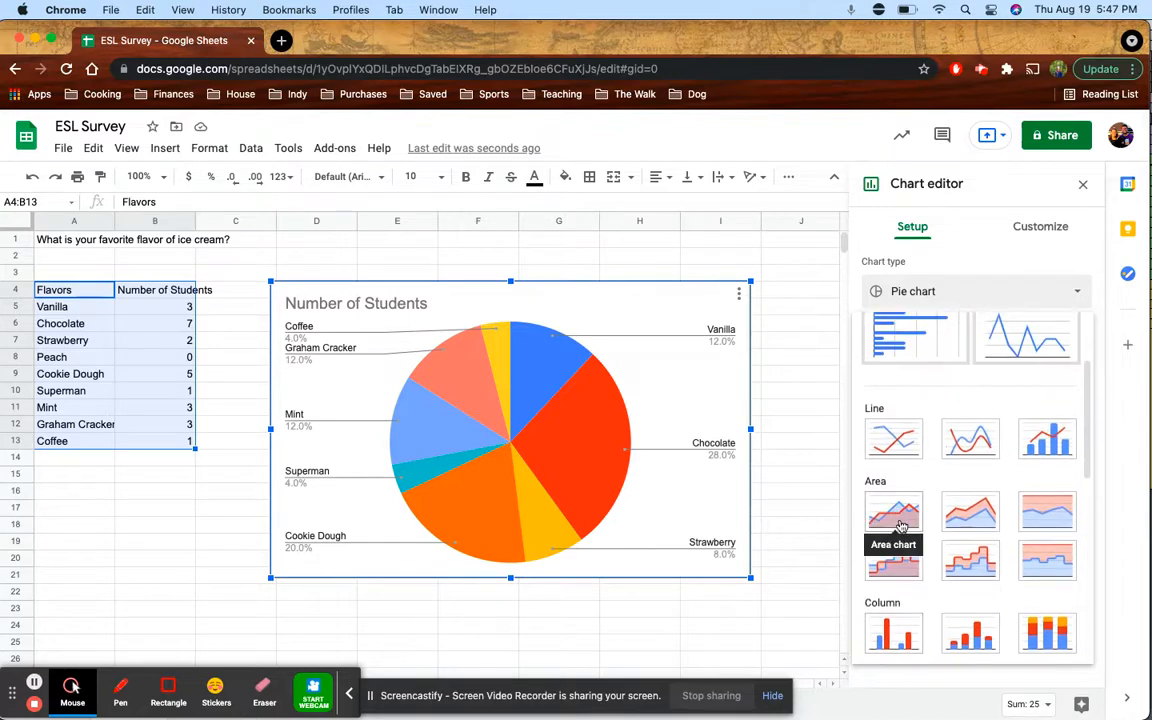
{"action": "scroll", "coordinate": [900, 530], "scroll_direction": "down", "scroll_amount": 2}
{"action": "left_click", "coordinate": [893, 545]}
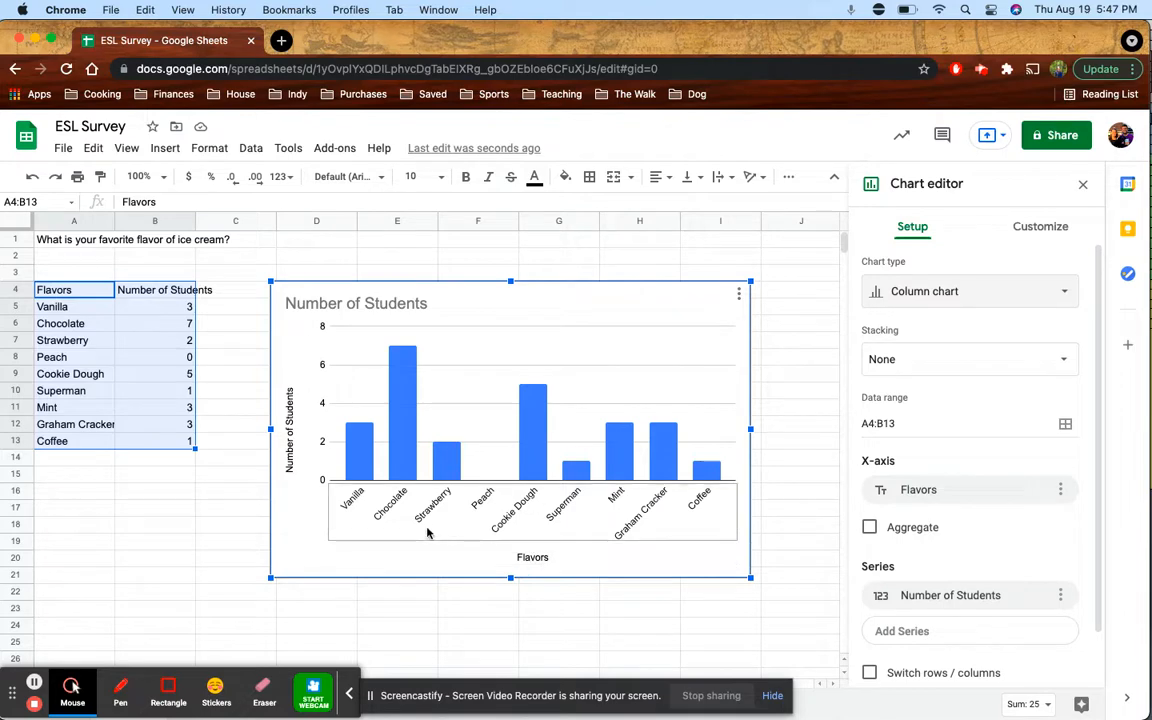
Change the chart title to 'Favorite Flavors of Ice Cream in Period 6'
{"action": "left_click", "coordinate": [363, 304]}
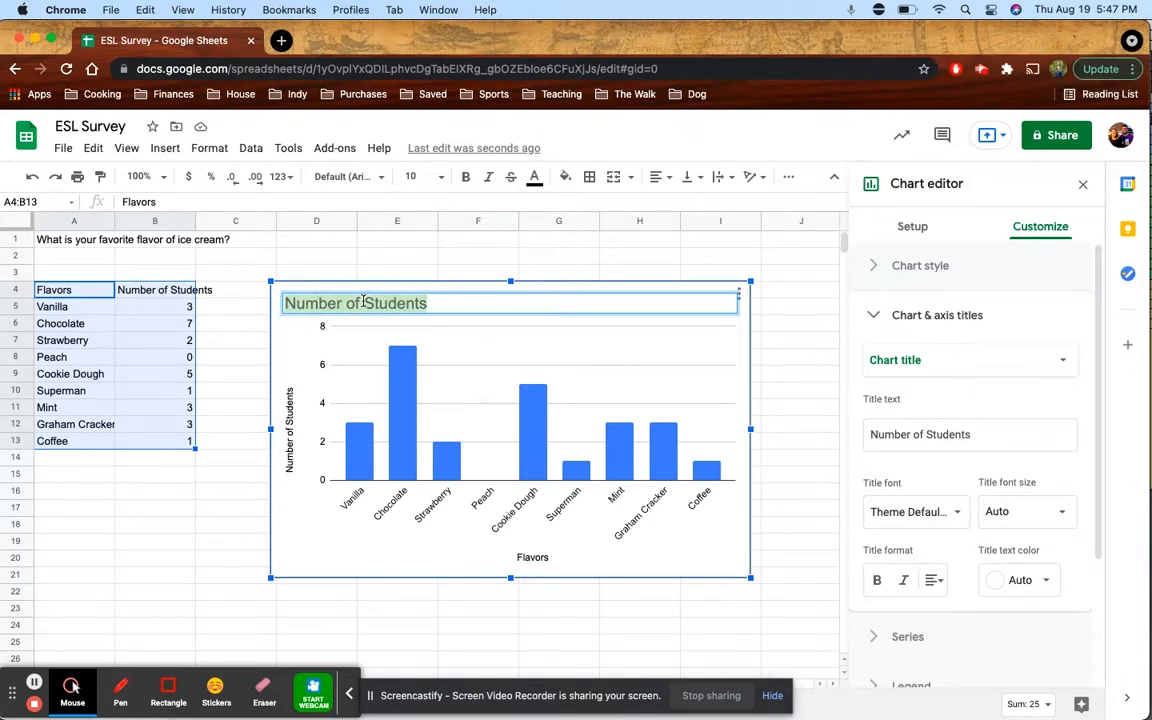
{"action": "type", "text": "Favorite "}
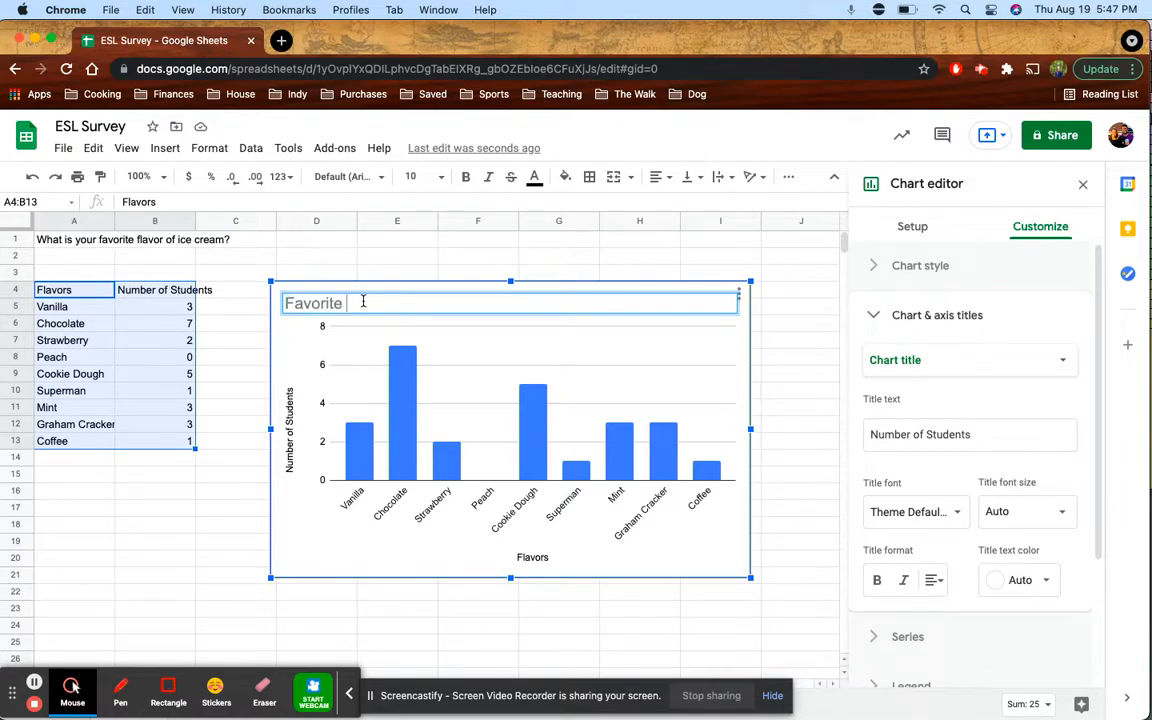
{"action": "type", "text": "Flavors of Ice Cream in Period 6"}
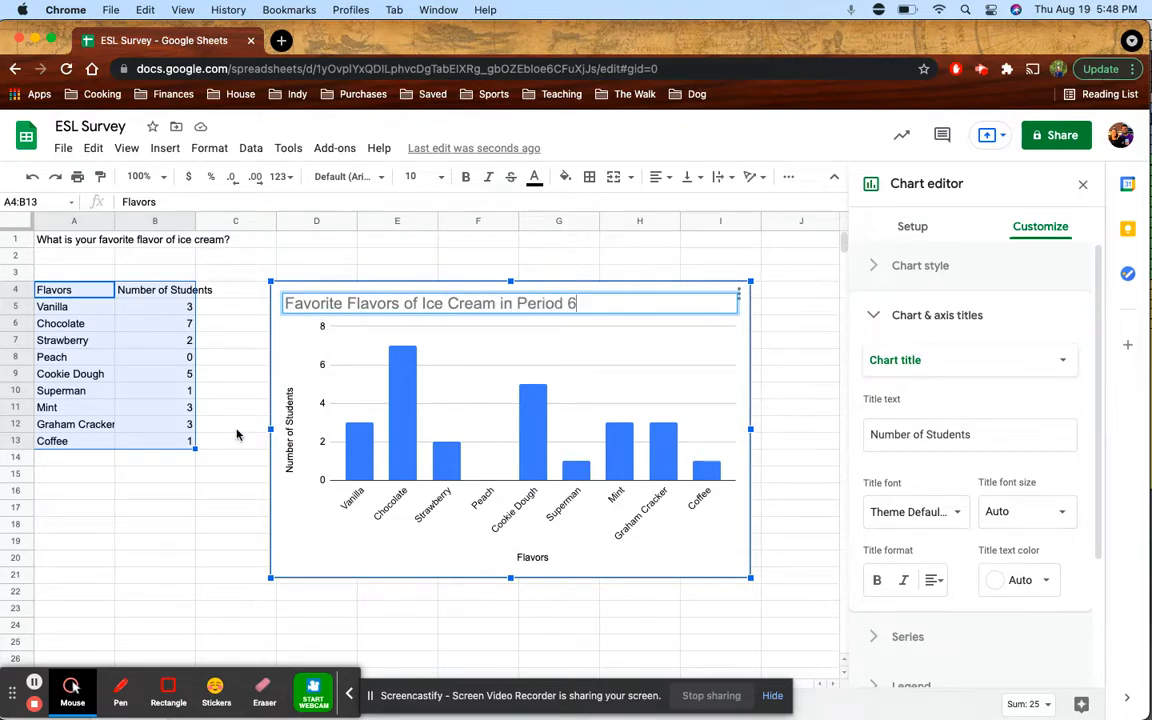
{"action": "left_click", "coordinate": [237, 430]}
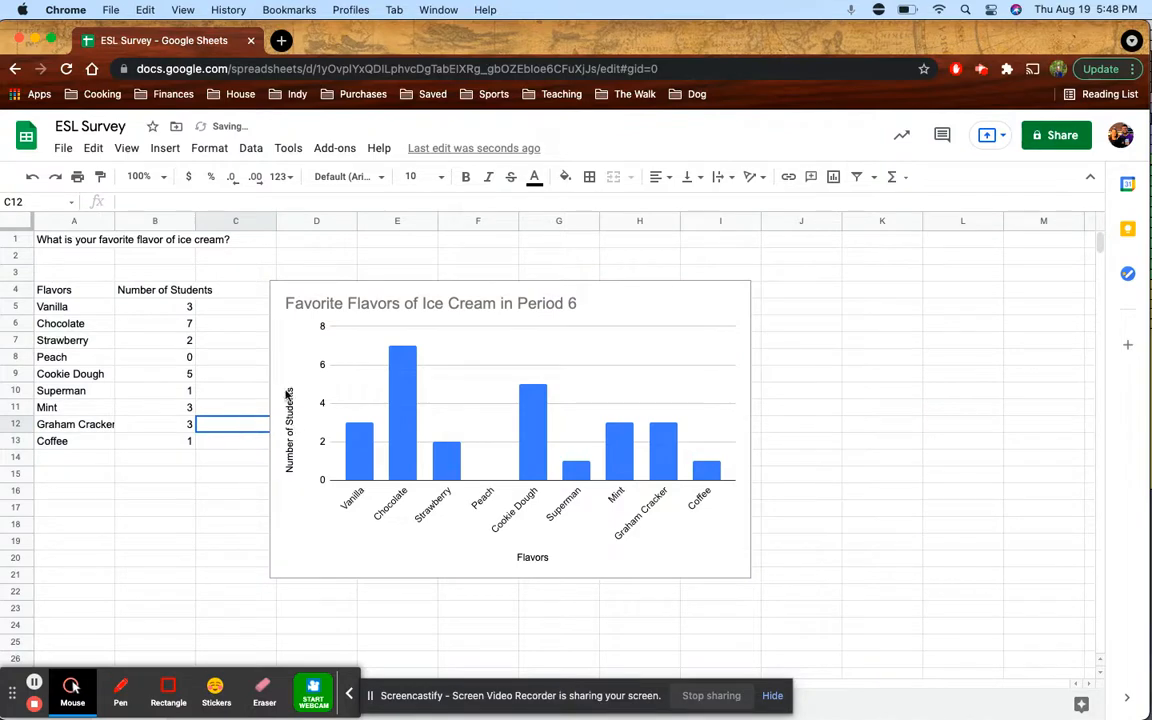
Nudge the column chart a few pixels right, then deselect it
{"action": "left_click", "coordinate": [313, 362]}
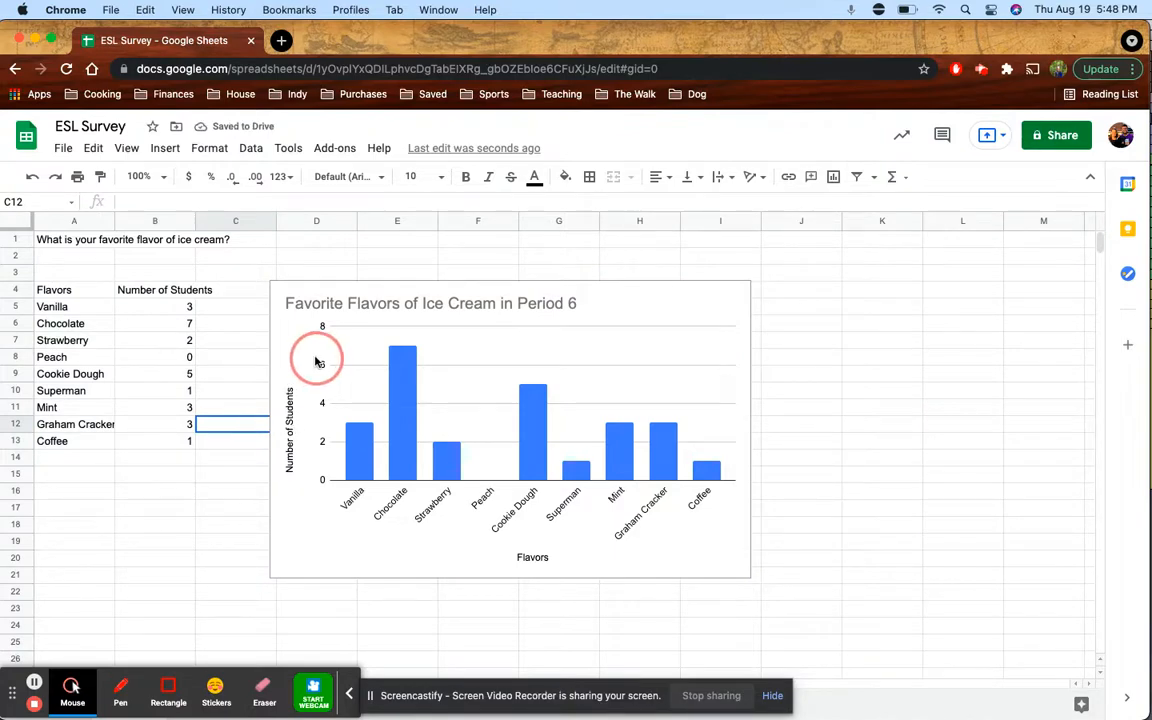
{"action": "left_click_drag", "start_coordinate": [303, 348], "coordinate": [309, 342]}
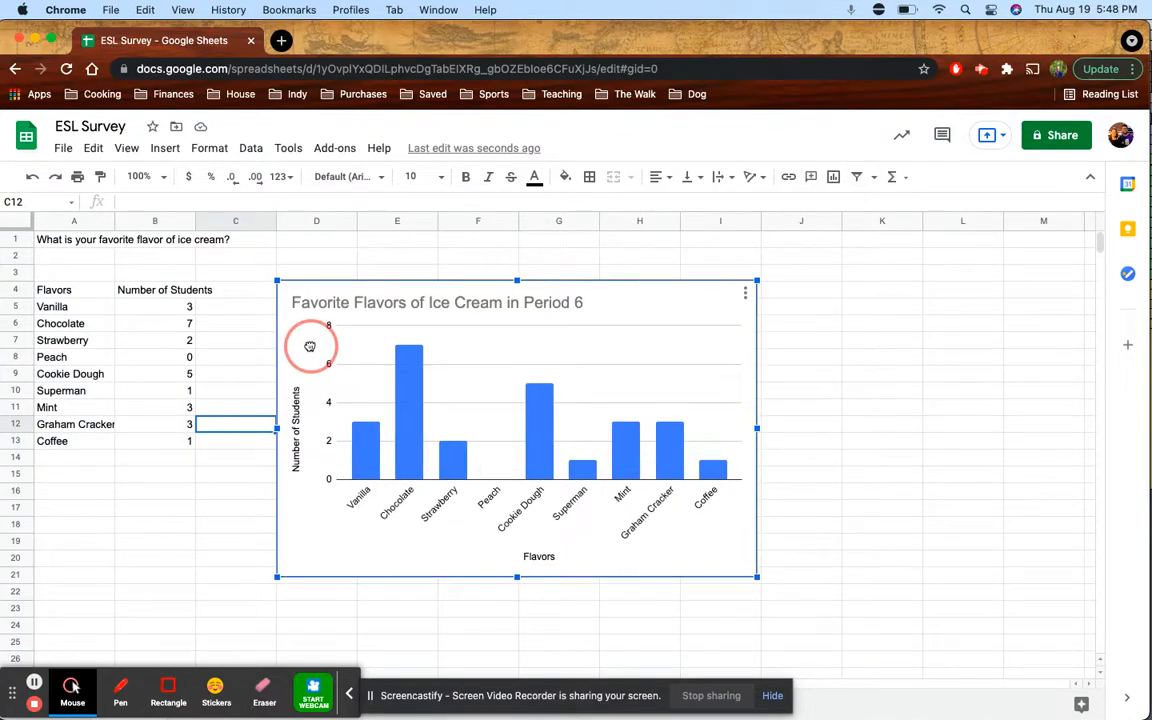
{"action": "left_click", "coordinate": [234, 530]}
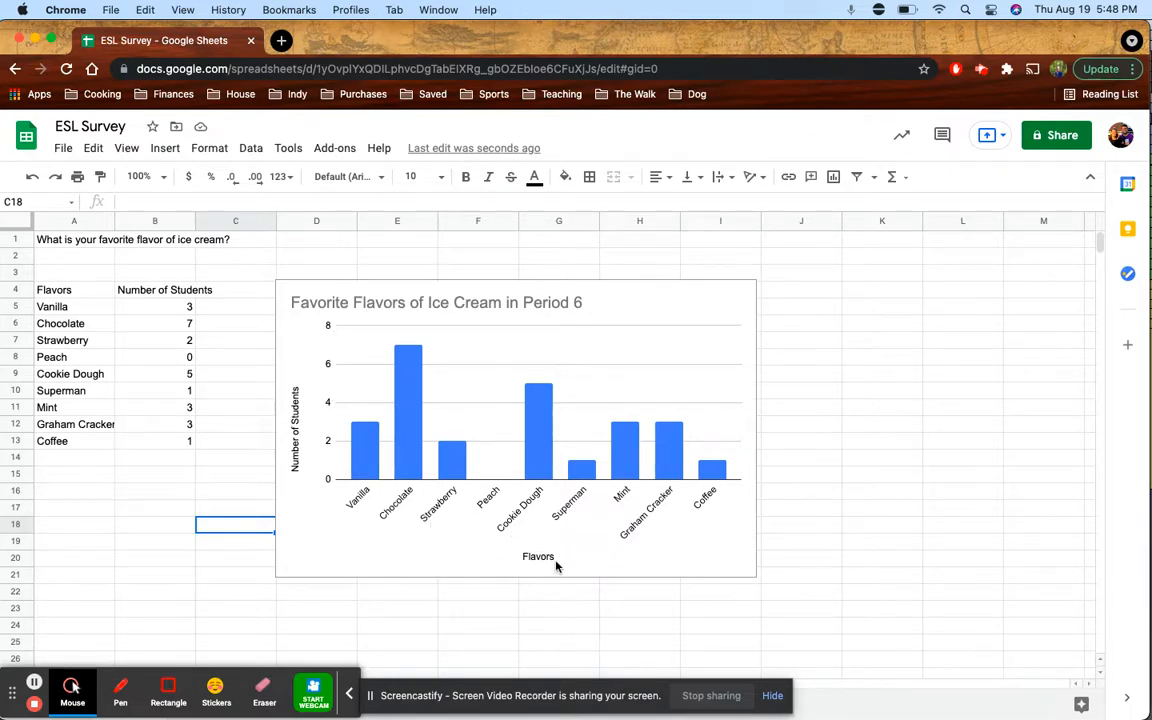
Change the B4 header from 'Number of Students' to 'Number of Votes'
{"action": "left_click", "coordinate": [190, 306]}
{"action": "left_click", "coordinate": [190, 289]}
{"action": "key", "text": "BackSpace"}
{"action": "key", "text": "BackSpace"}
{"action": "key", "text": "BackSpace"}
{"action": "key", "text": "BackSpace"}
{"action": "key", "text": "BackSpace"}
{"action": "key", "text": "BackSpace"}
{"action": "key", "text": "BackSpace"}
{"action": "key", "text": "BackSpace"}
{"action": "type", "text": "Vote"}
Replace 'Students' with 'Votes' in the chart's vertical axis title
{"action": "left_click", "coordinate": [324, 408]}
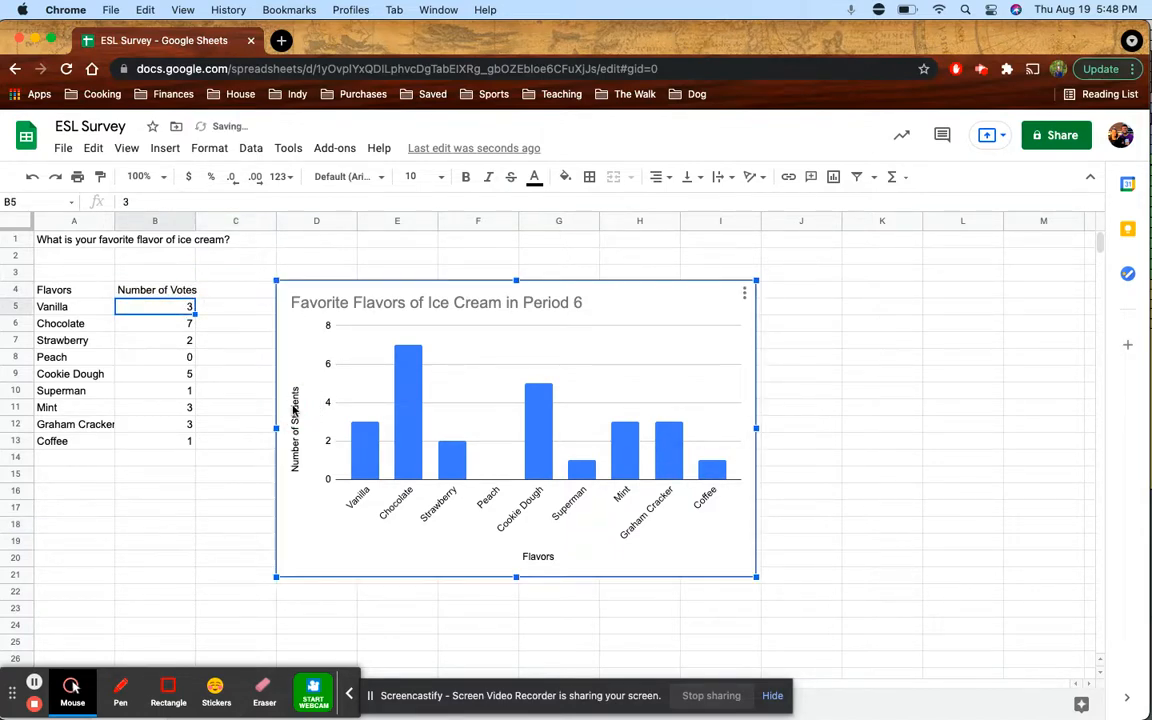
{"action": "double_click", "coordinate": [296, 408]}
{"action": "left_click", "coordinate": [296, 406]}
{"action": "double_click", "coordinate": [296, 405]}
{"action": "type", "text": "Votes"}
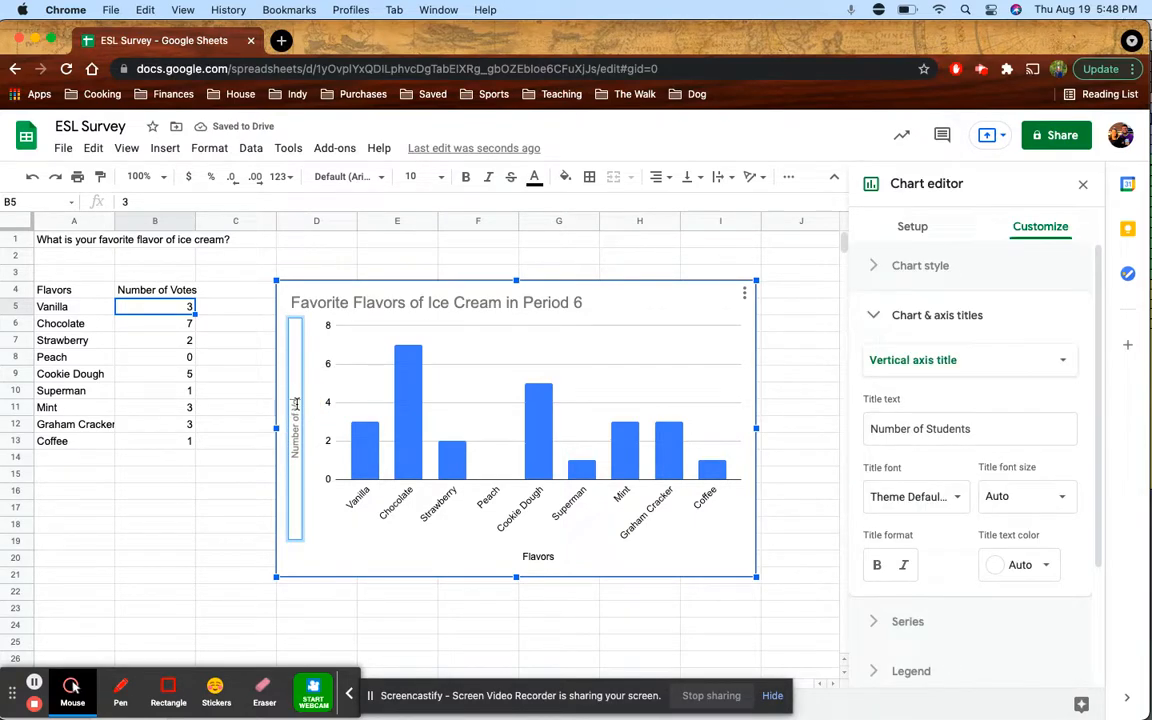
{"action": "left_click", "coordinate": [247, 445]}
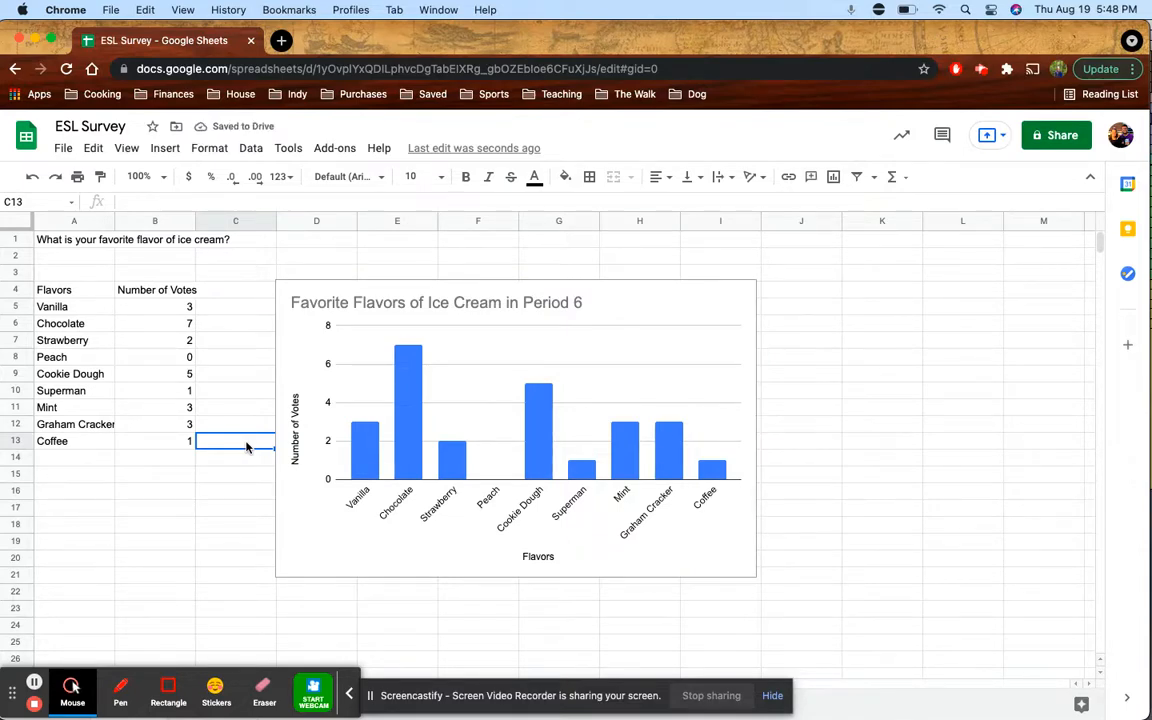
{"action": "left_click", "coordinate": [303, 378]}
{"action": "left_click", "coordinate": [307, 365]}
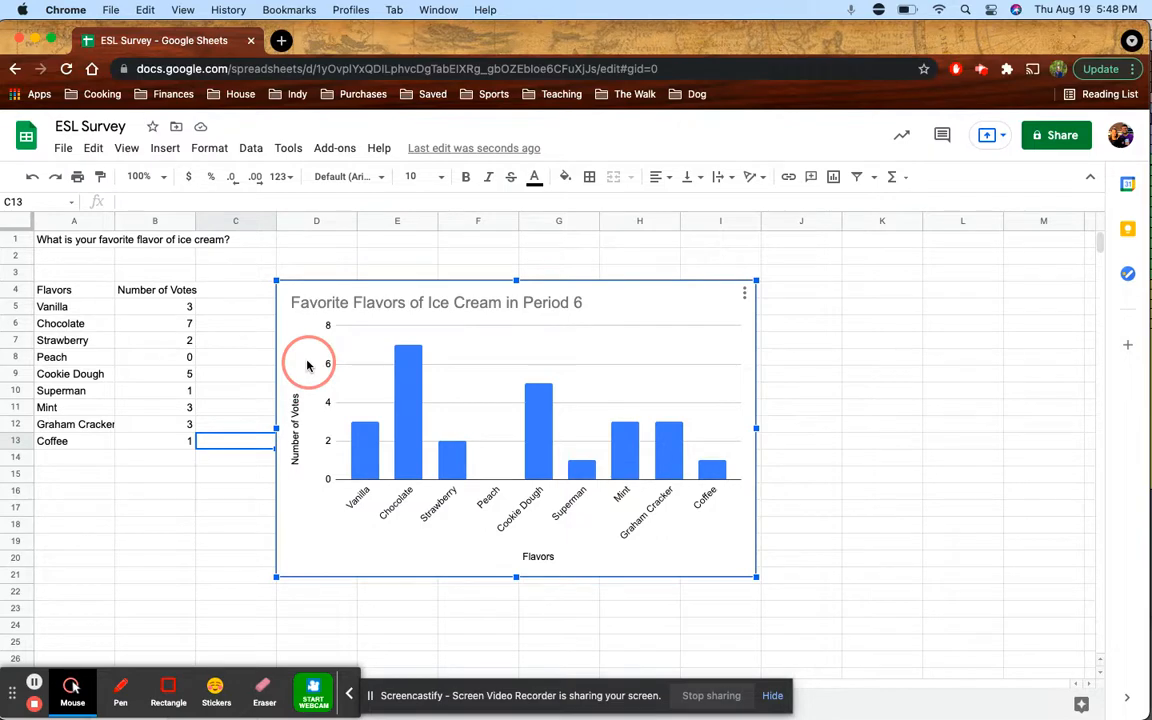
{"action": "left_click_drag", "start_coordinate": [307, 365], "coordinate": [311, 364]}
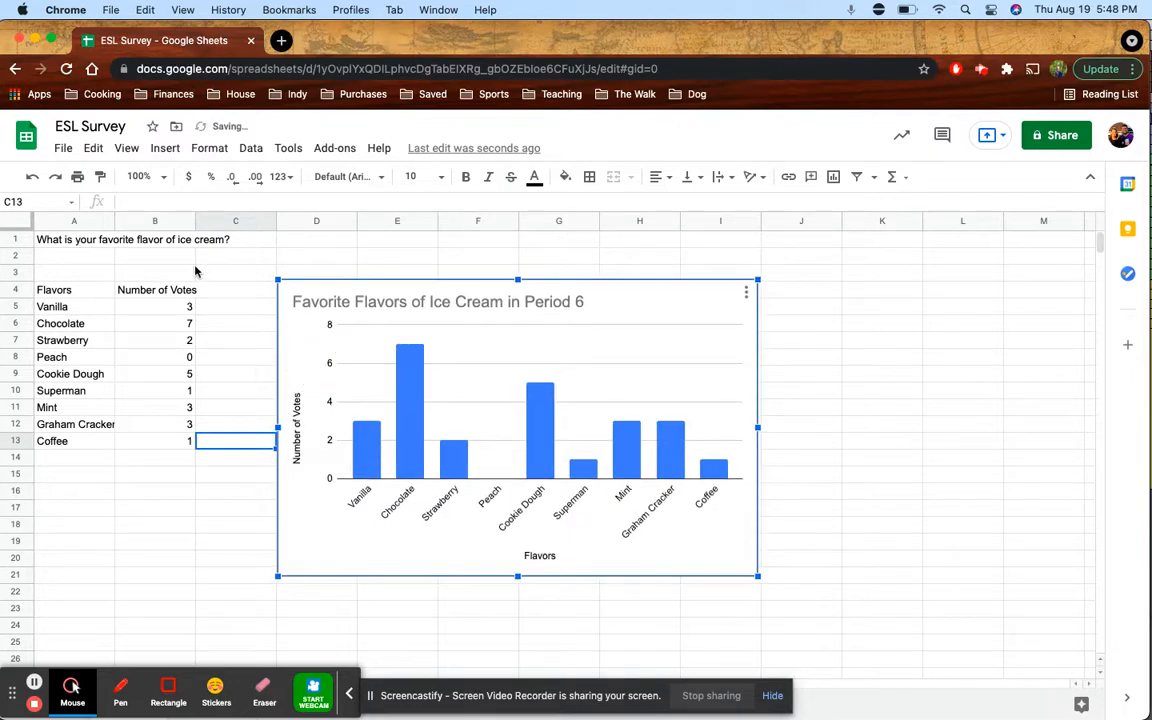
{"action": "left_click", "coordinate": [174, 242]}
{"action": "left_click", "coordinate": [66, 243]}
{"action": "left_click_drag", "start_coordinate": [157, 307], "coordinate": [157, 408]}
{"action": "left_click_drag", "start_coordinate": [60, 313], "coordinate": [69, 442]}
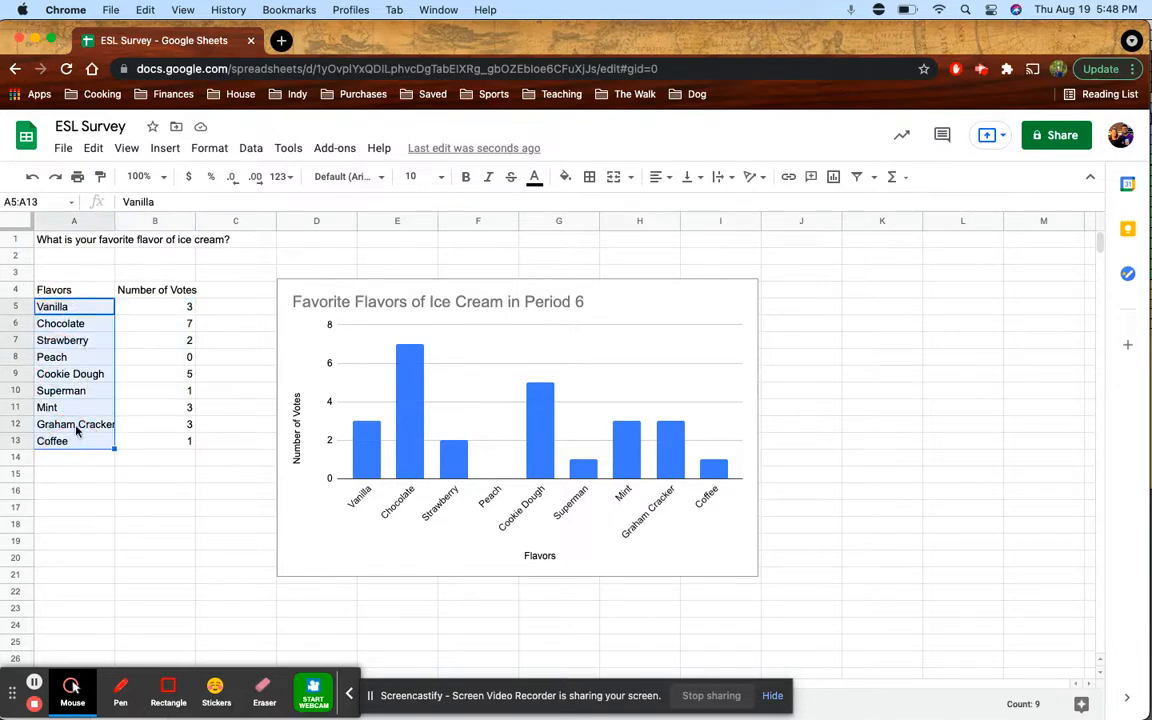
{"action": "left_click_drag", "start_coordinate": [154, 310], "coordinate": [160, 405]}
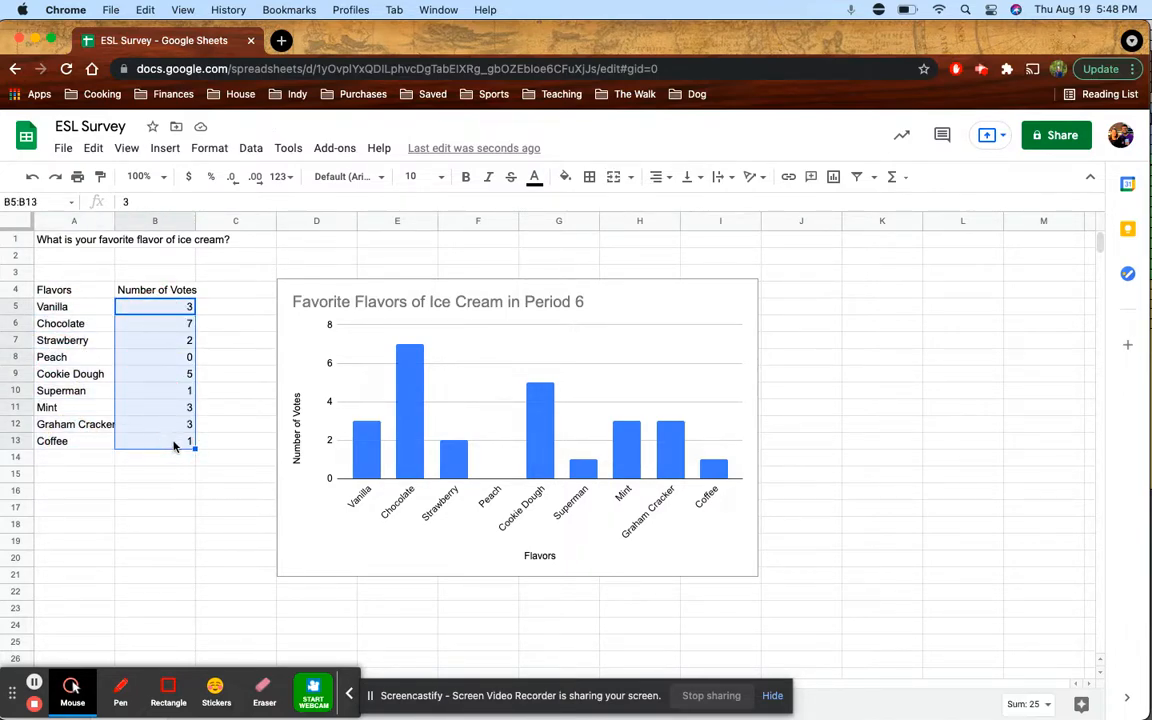
{"action": "left_click_drag", "start_coordinate": [40, 290], "coordinate": [152, 441]}
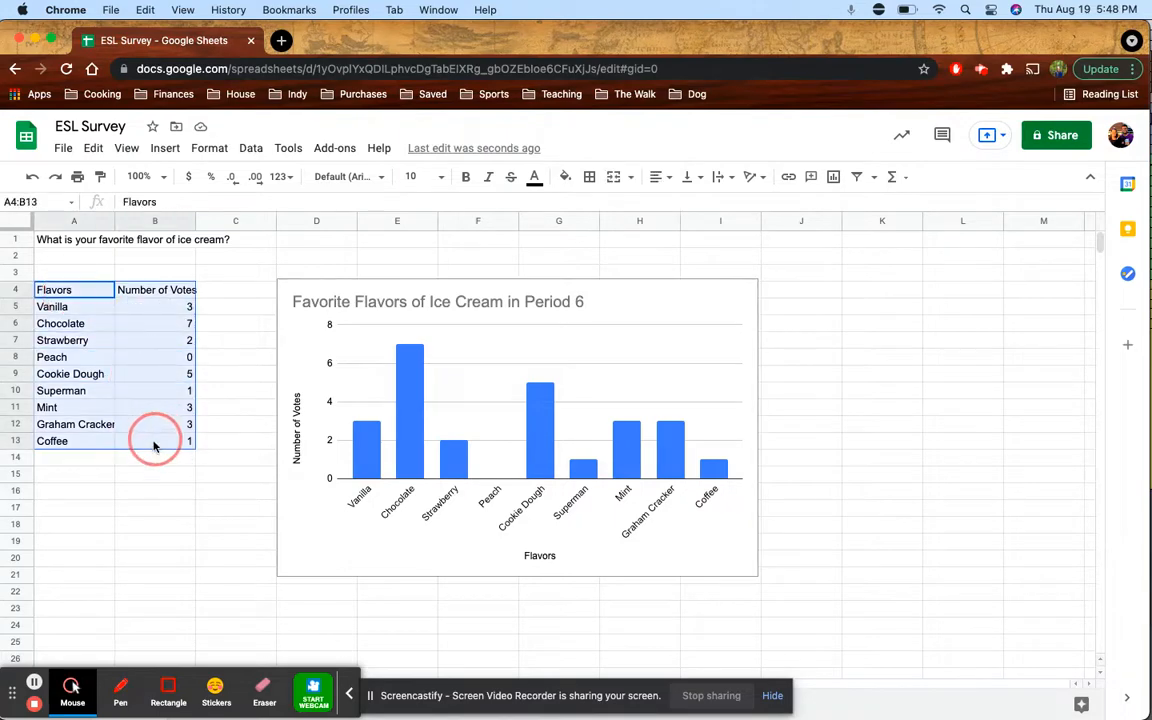
{"action": "left_click", "coordinate": [325, 340]}
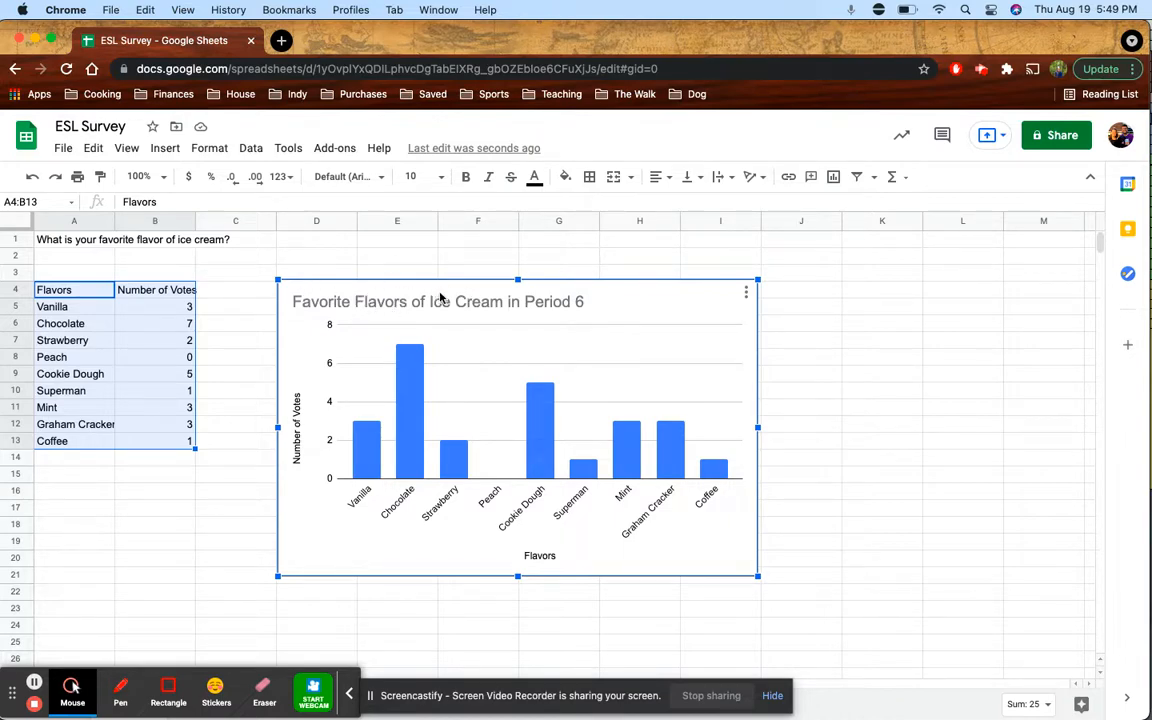
{"action": "left_click", "coordinate": [817, 430]}
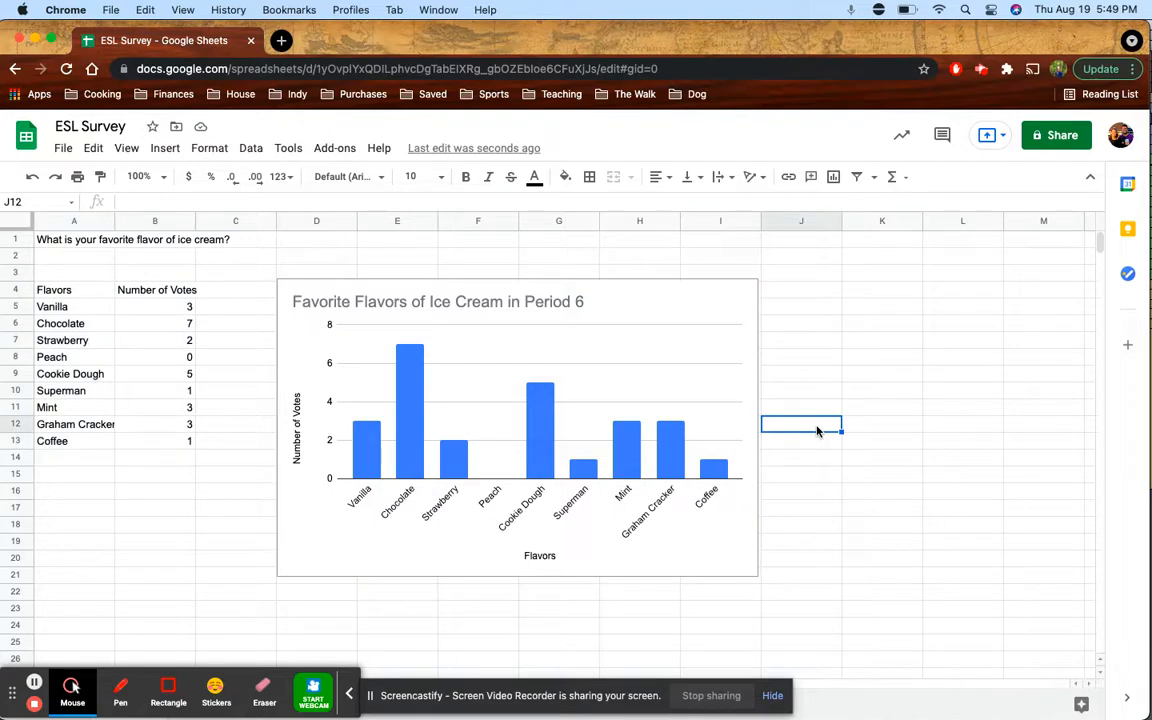